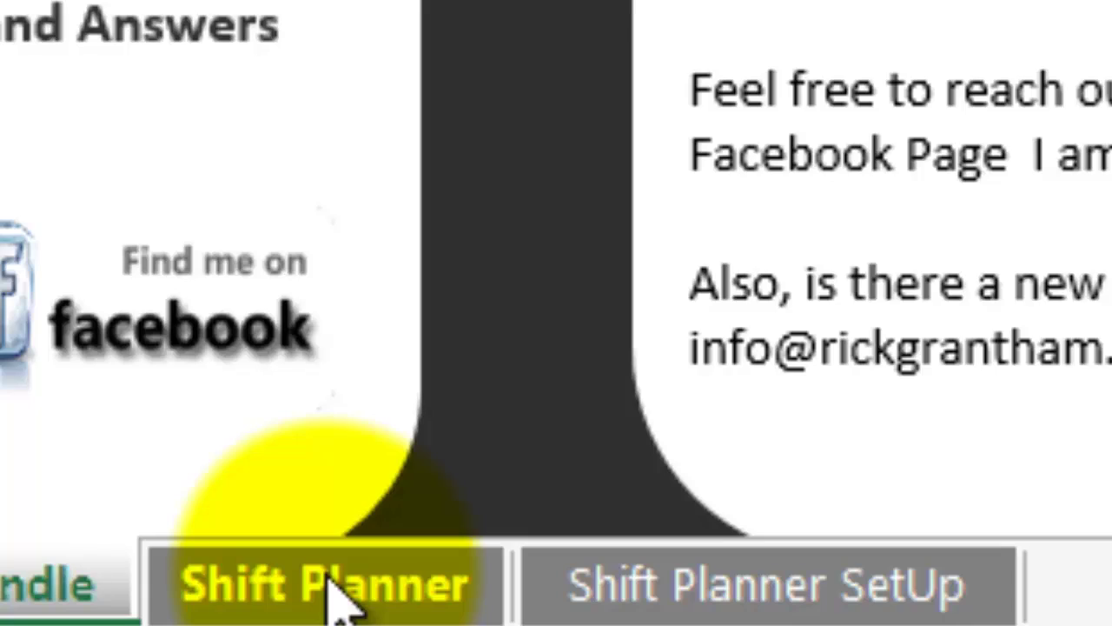
Switch to the Shift Planner sheet and select Sunday's employee names, Rick through Valerie
left_click(335, 591)
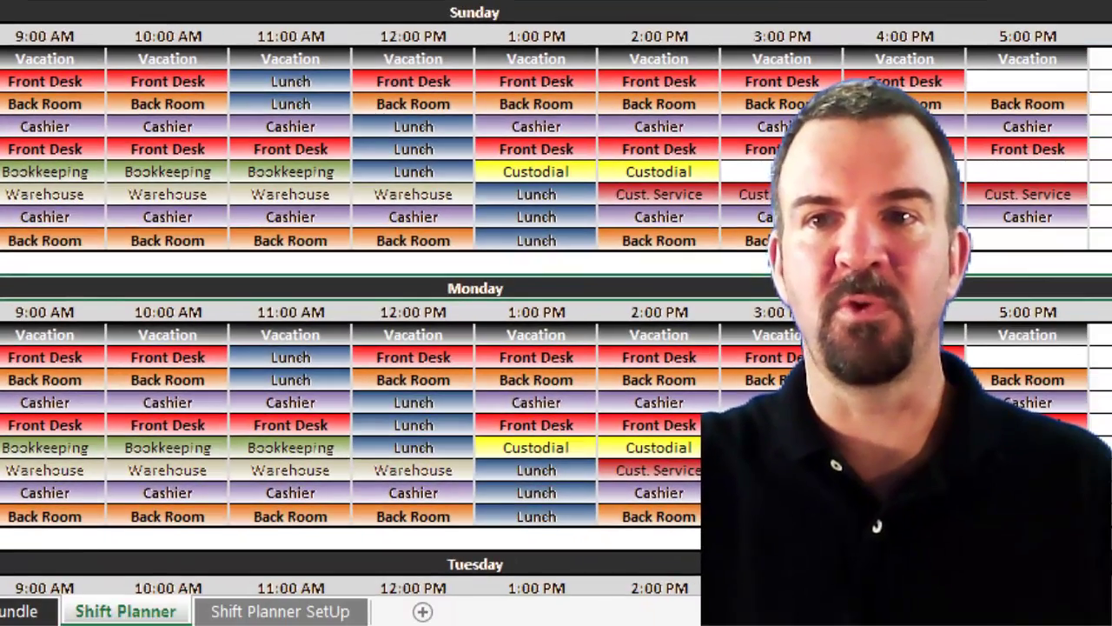
scroll(556, 298, "down", 18)
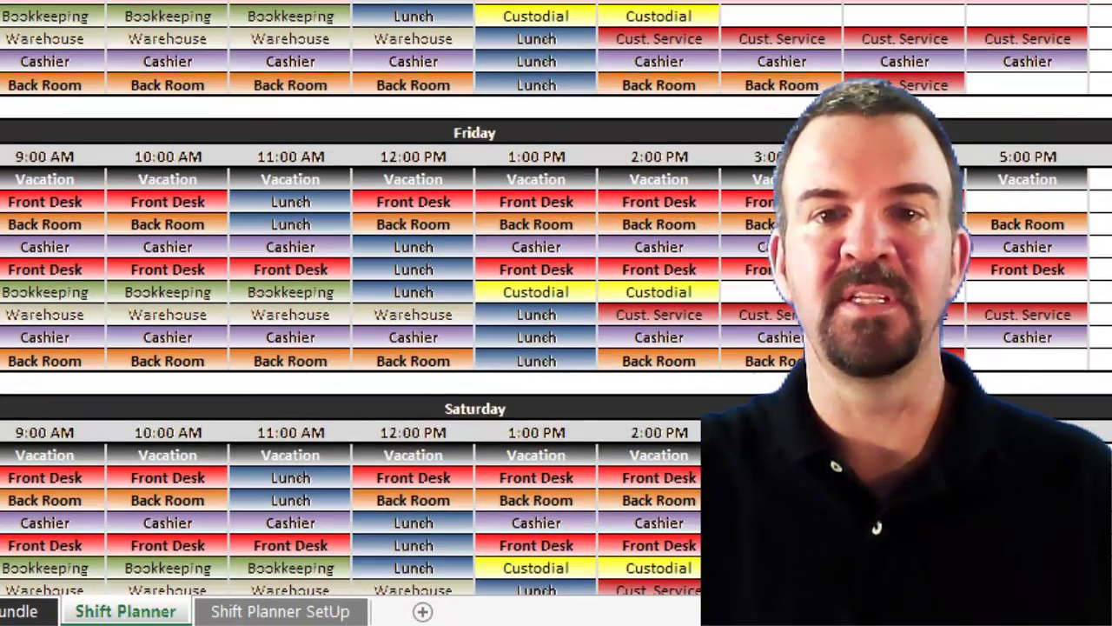
scroll(556, 298, "up", 18)
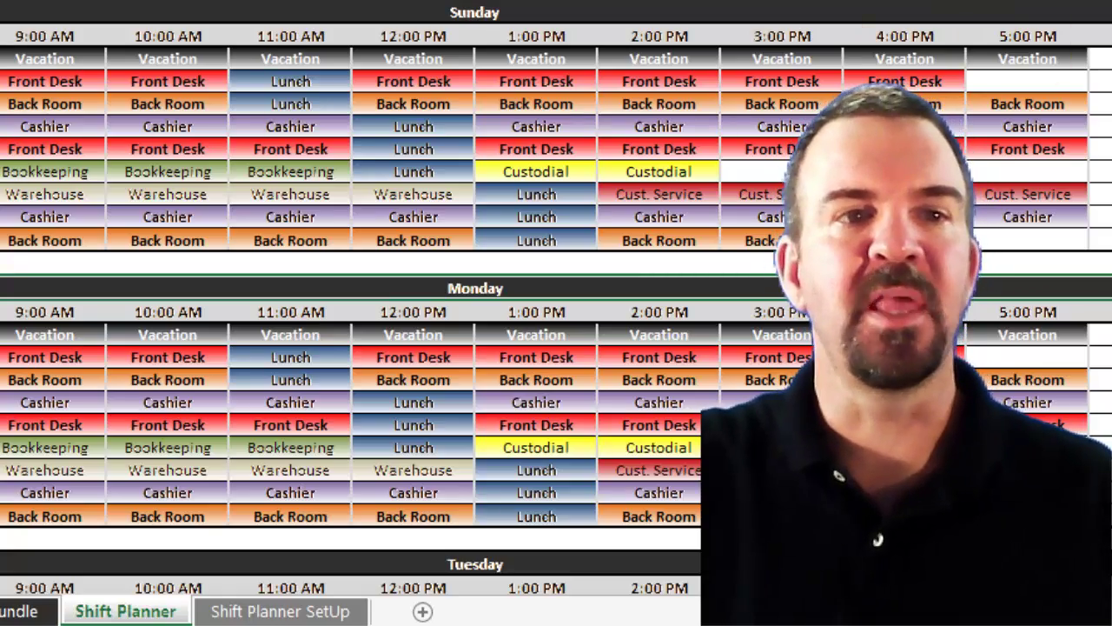
key("Up")
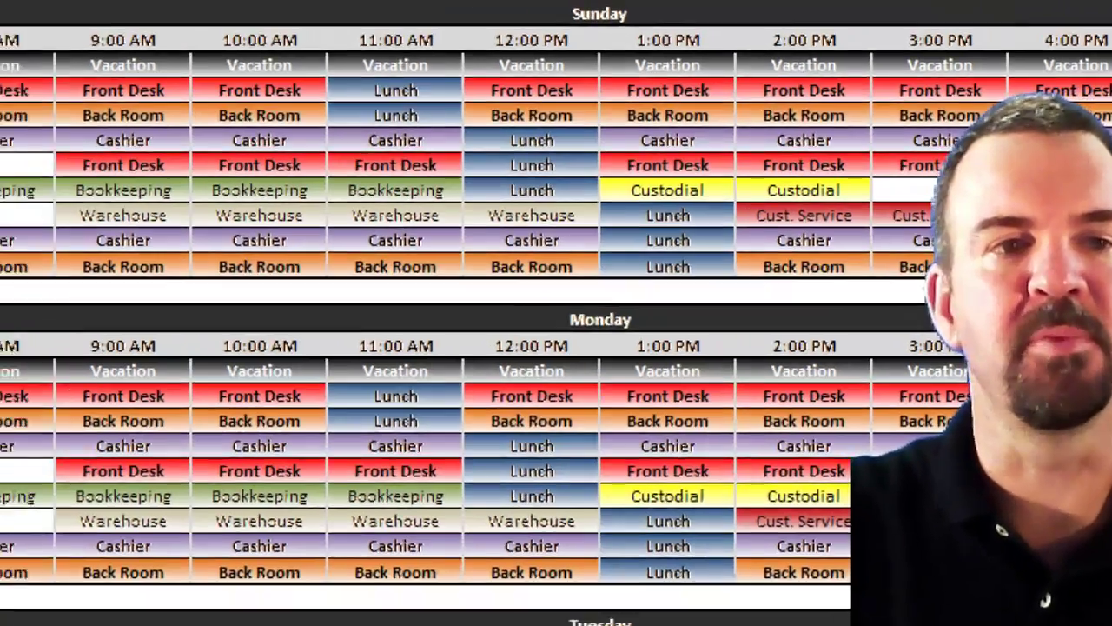
left_click_drag(50, 81, 49, 343)
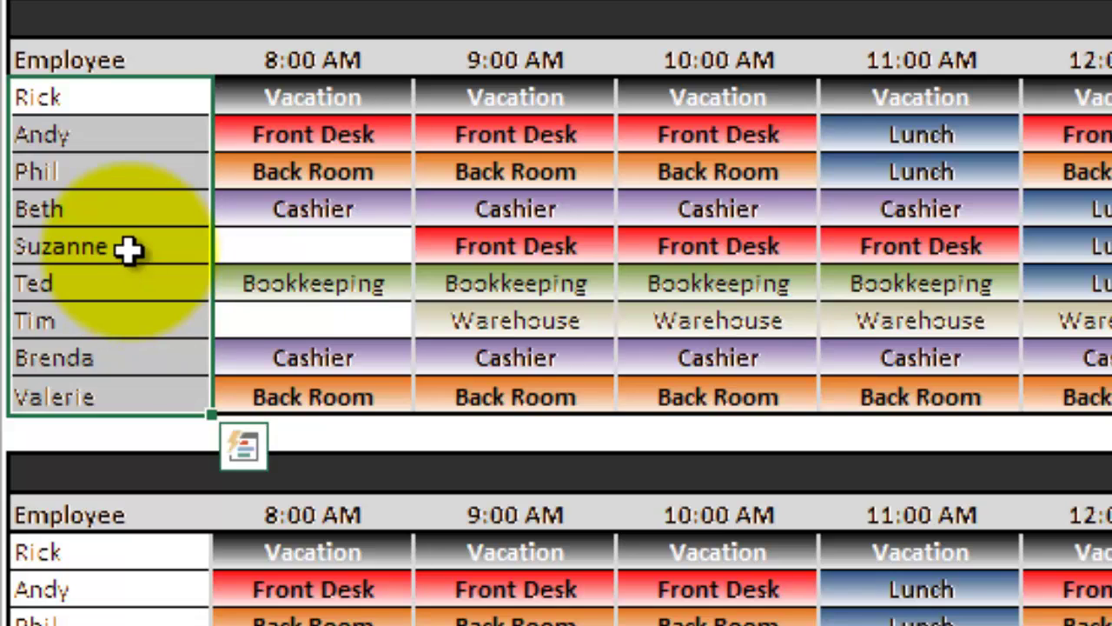
left_click(128, 250)
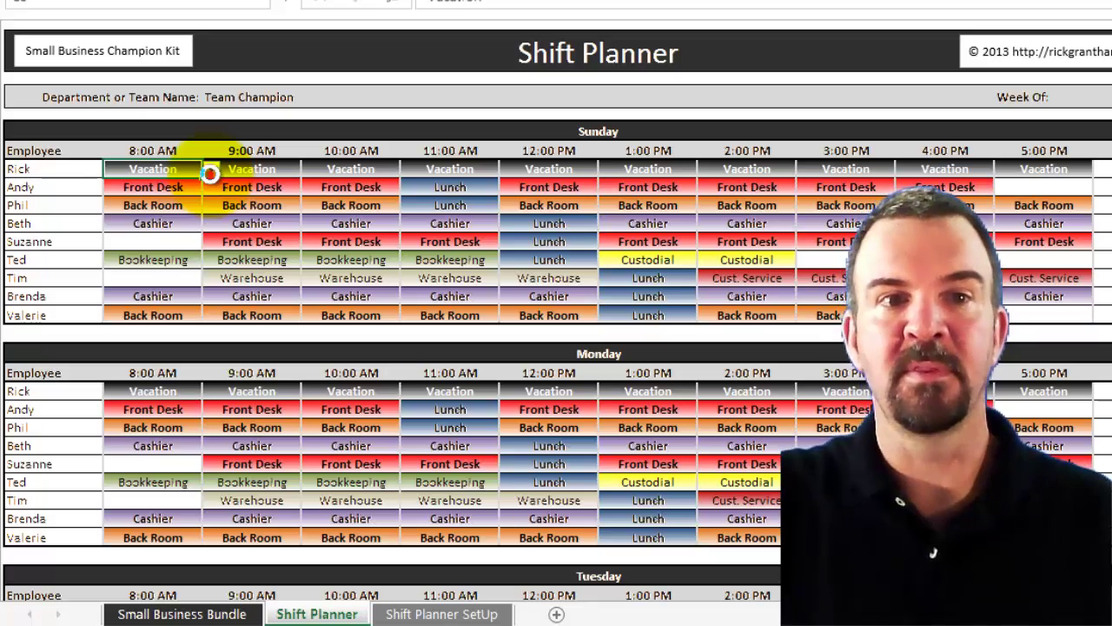
Set Rick's Sunday 8:00 and 9:00 AM slots to Bookkeeping and his 12:00 PM slot to Lunch
left_click(210, 172)
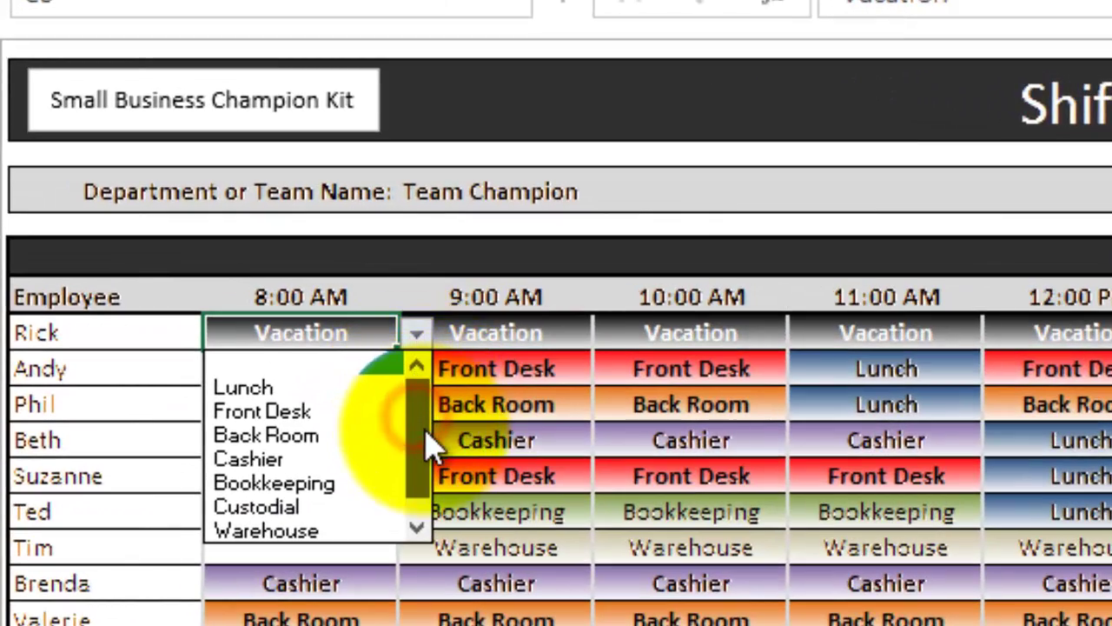
scroll(383, 416, "down", 1)
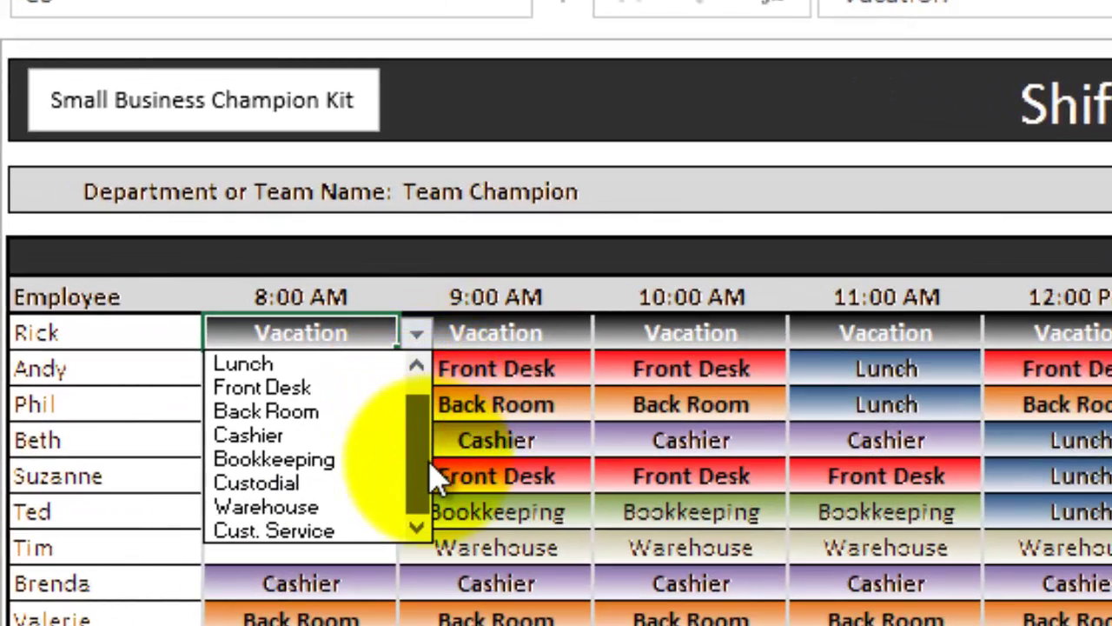
left_click(313, 461)
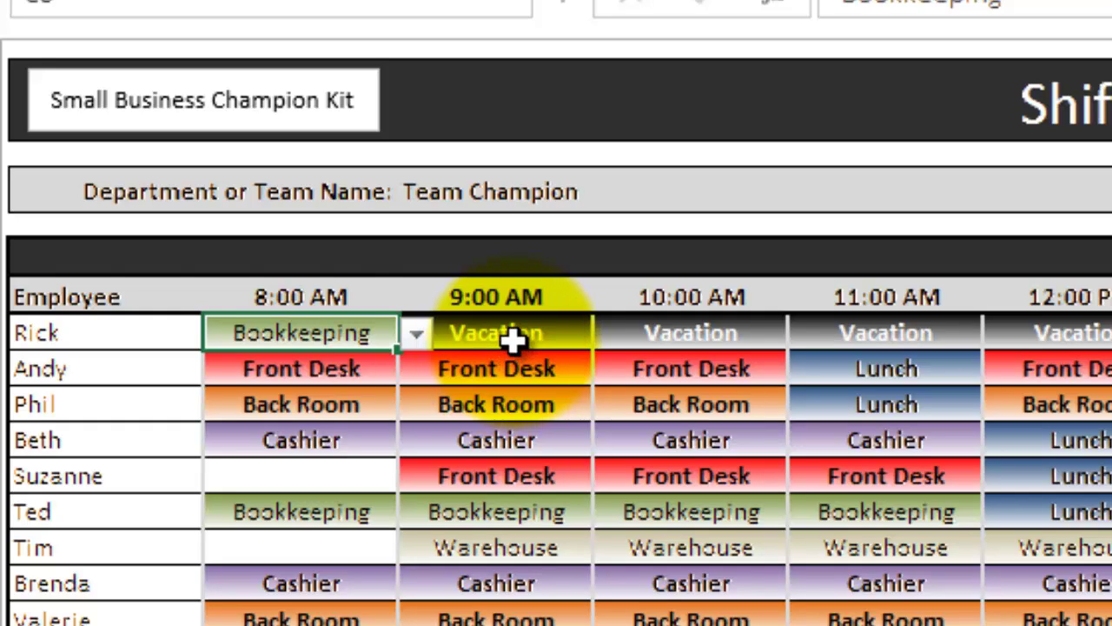
left_click(512, 341)
left_click(613, 336)
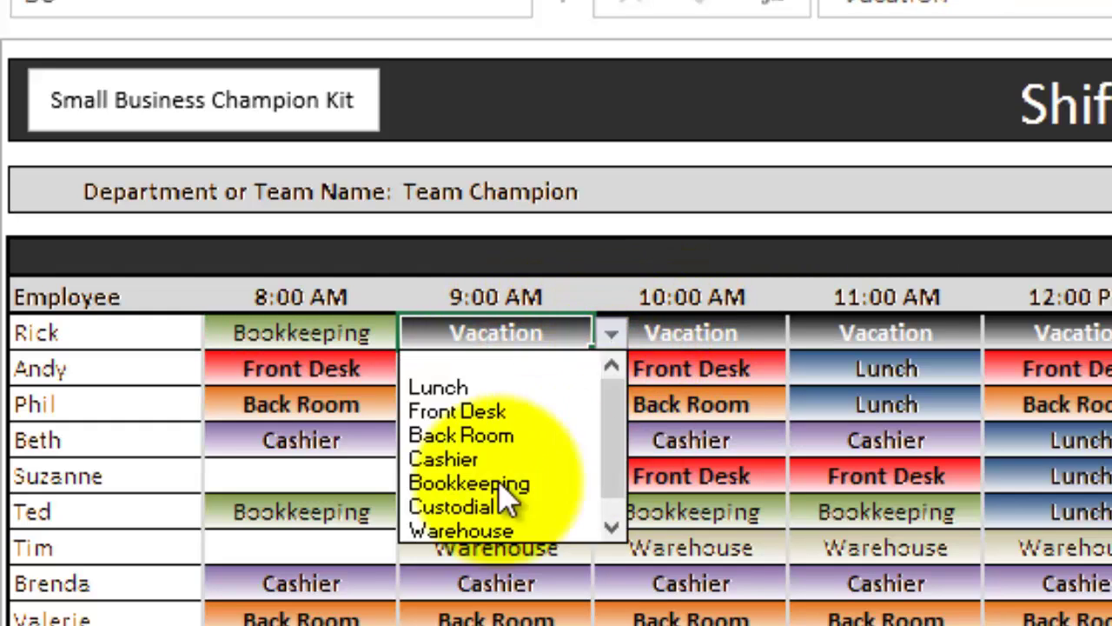
left_click(461, 483)
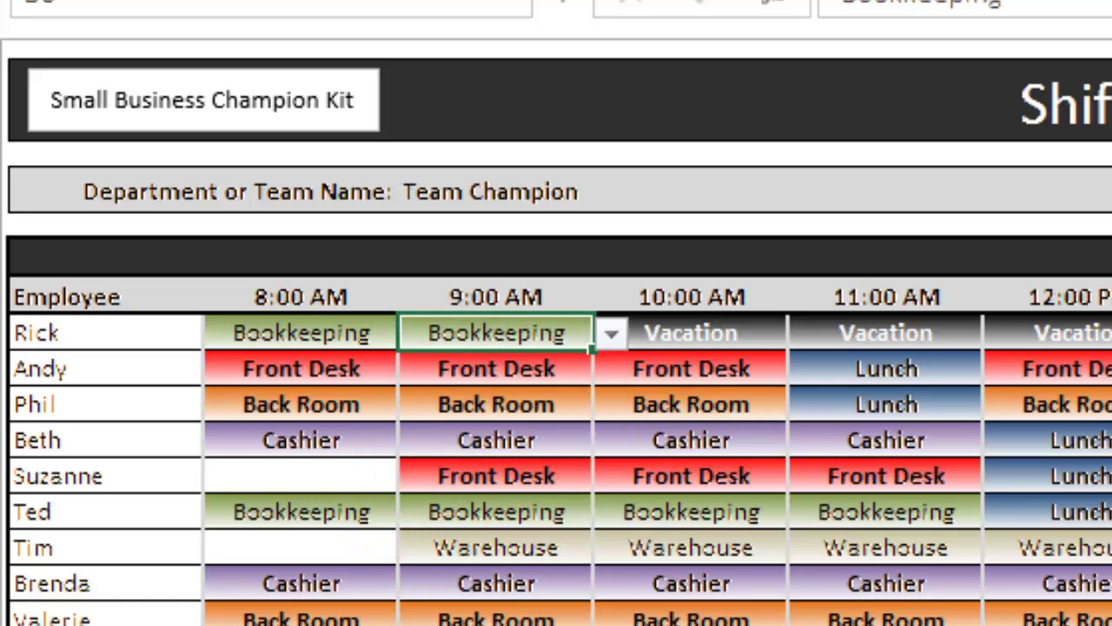
left_click(1082, 336)
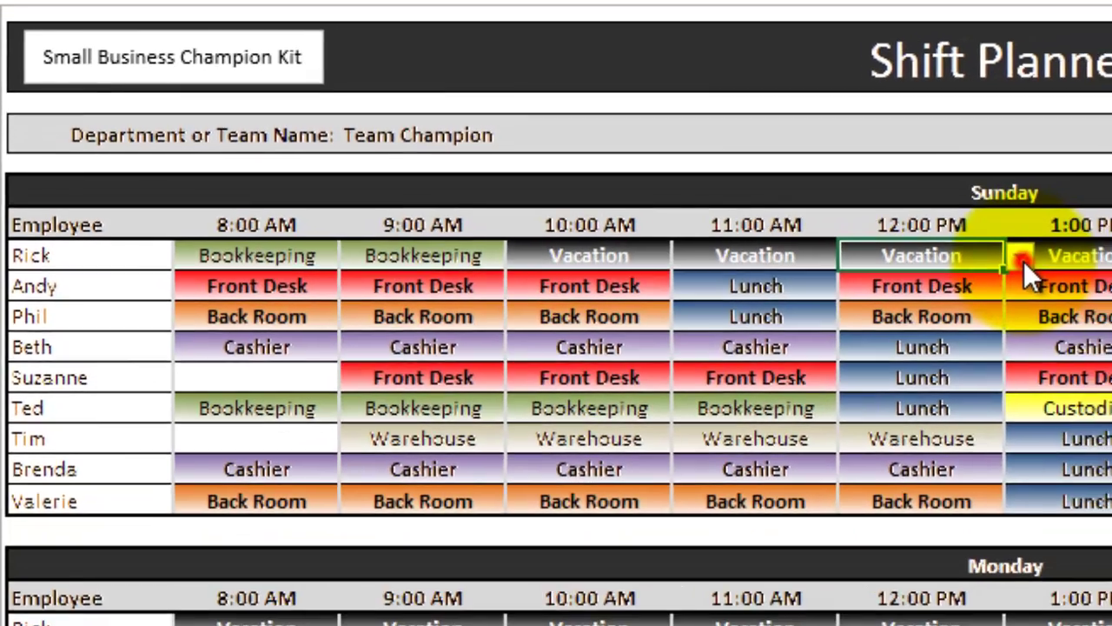
left_click_drag(884, 197, 882, 239)
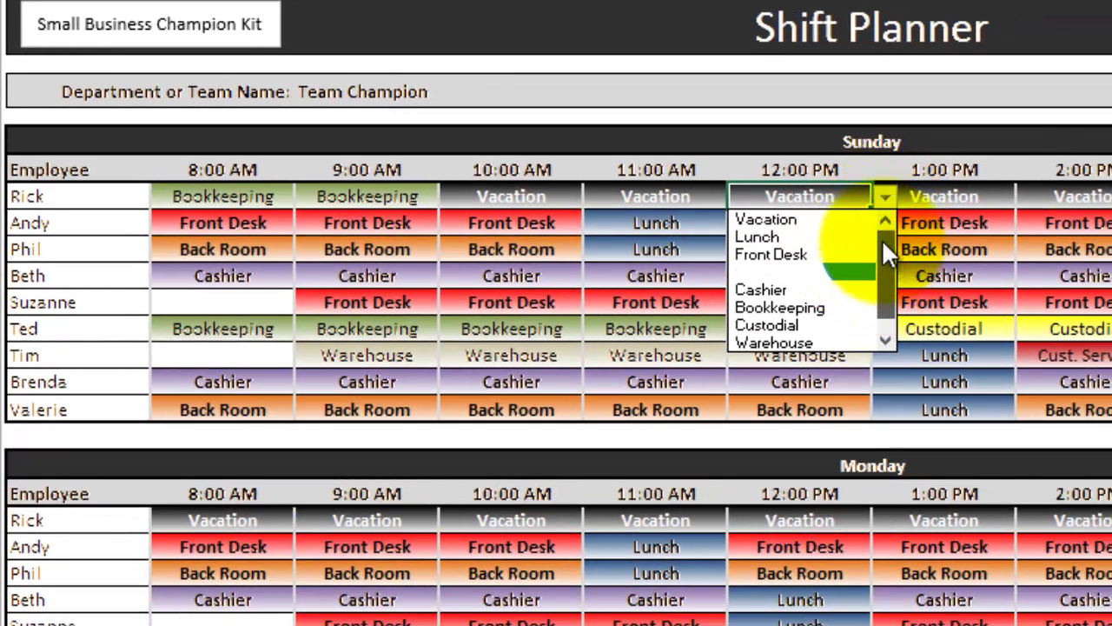
left_click(749, 235)
Set Rick's Sunday 10:00 AM slot to Cashier and his 11:00 AM slot to Bookkeeping
left_click(457, 200)
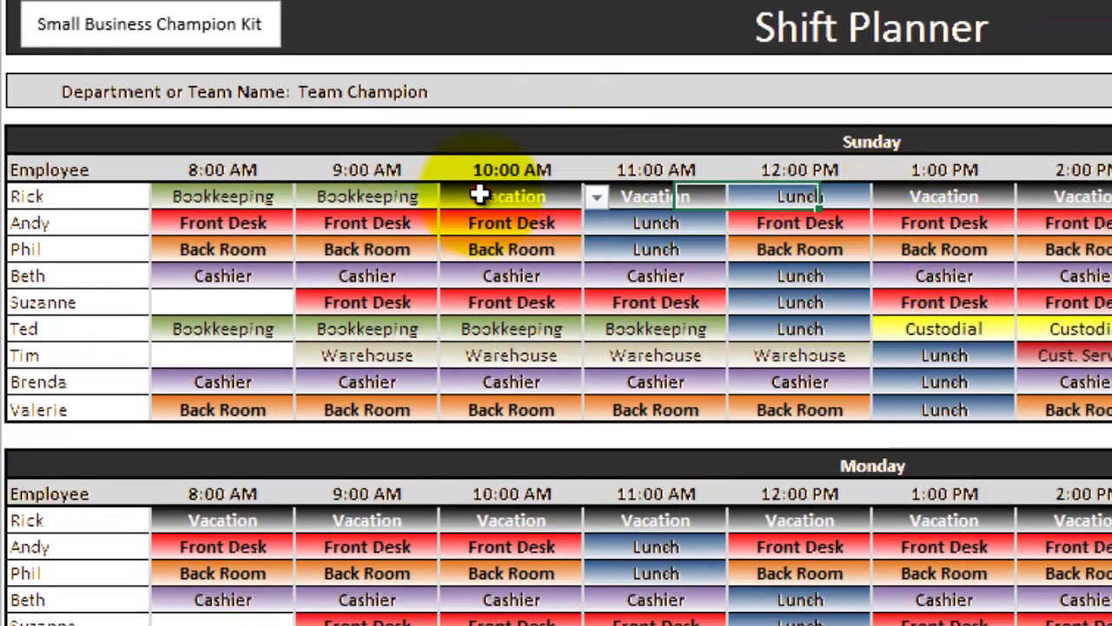
left_click(600, 197)
scroll(569, 274, "up", 1)
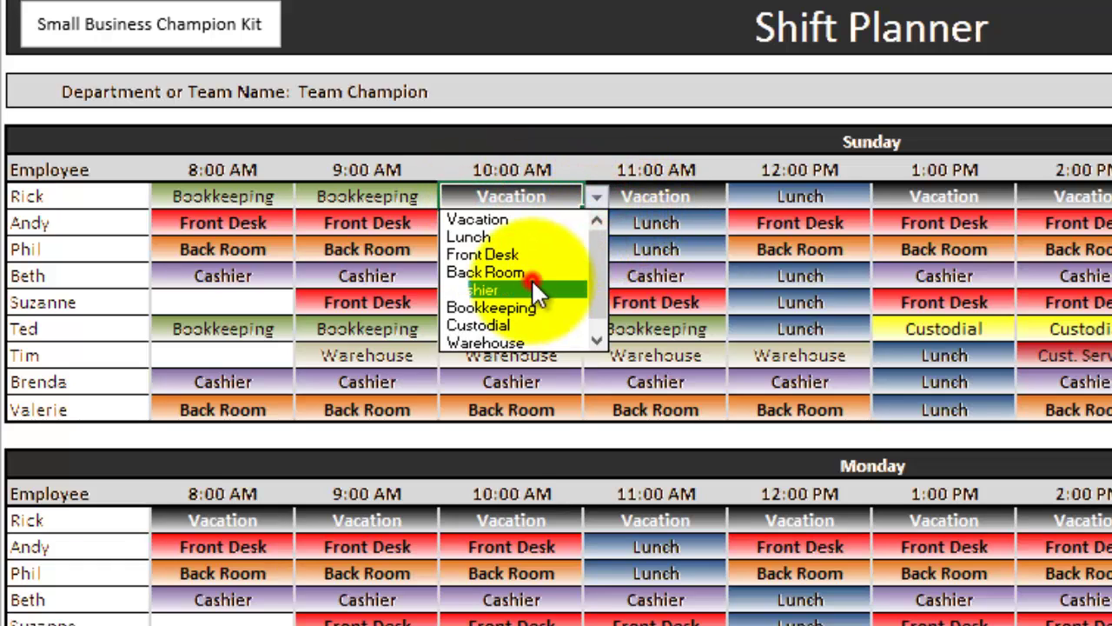
left_click(531, 280)
left_click(643, 196)
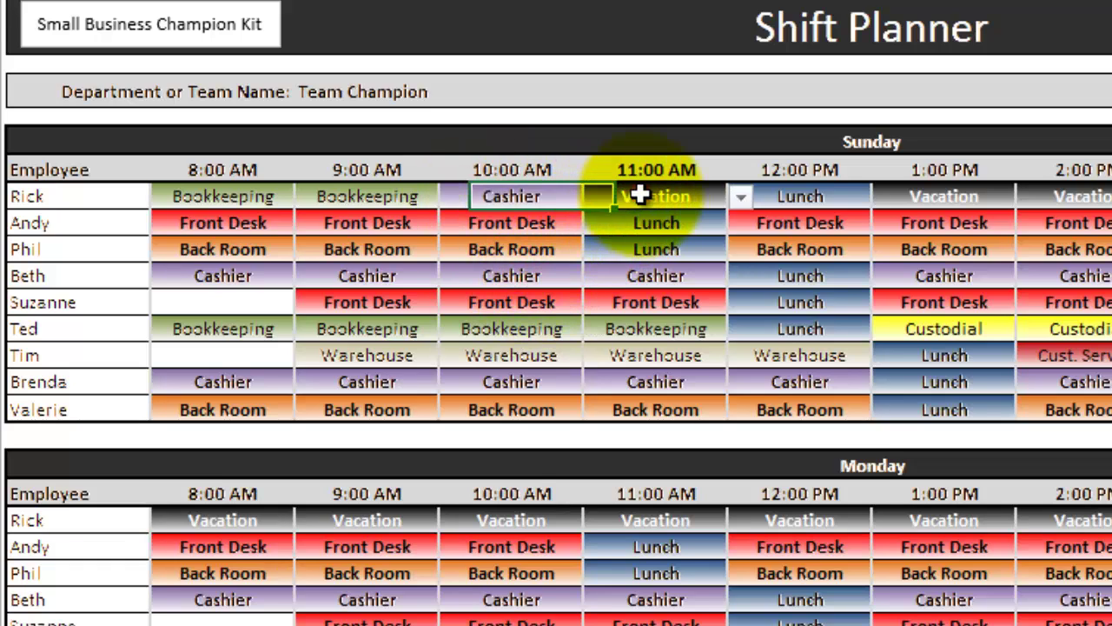
left_click(740, 196)
left_click(668, 309)
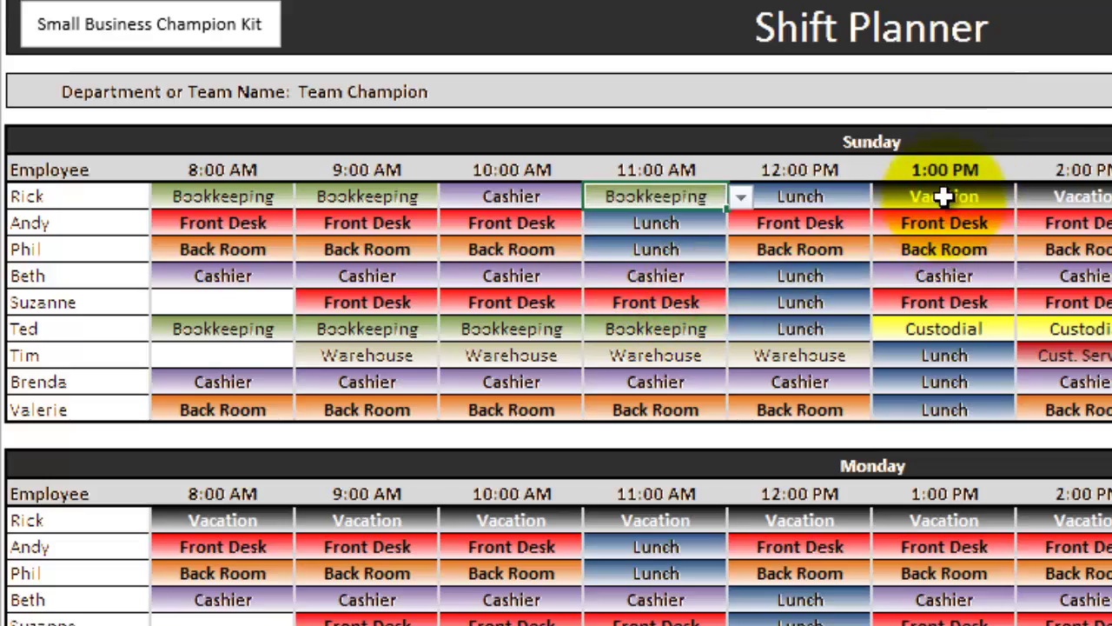
Check other Sunday slots, leaving Suzanne's Lunch unchanged, and select Rick's Sunday total
left_click(944, 198)
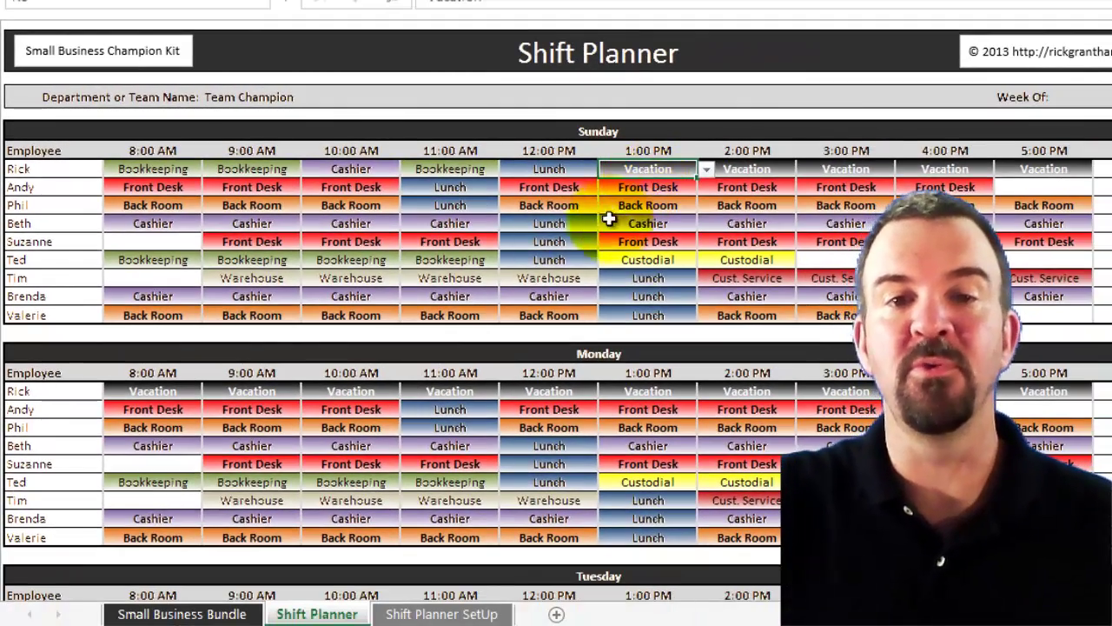
left_click(563, 242)
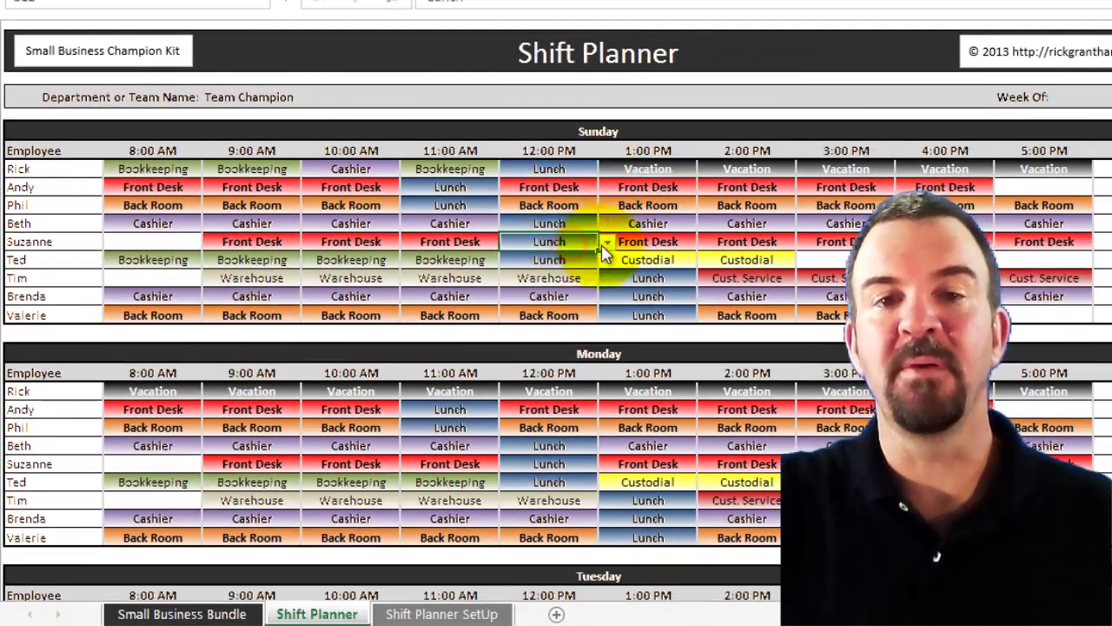
left_click(604, 243)
left_click(605, 245)
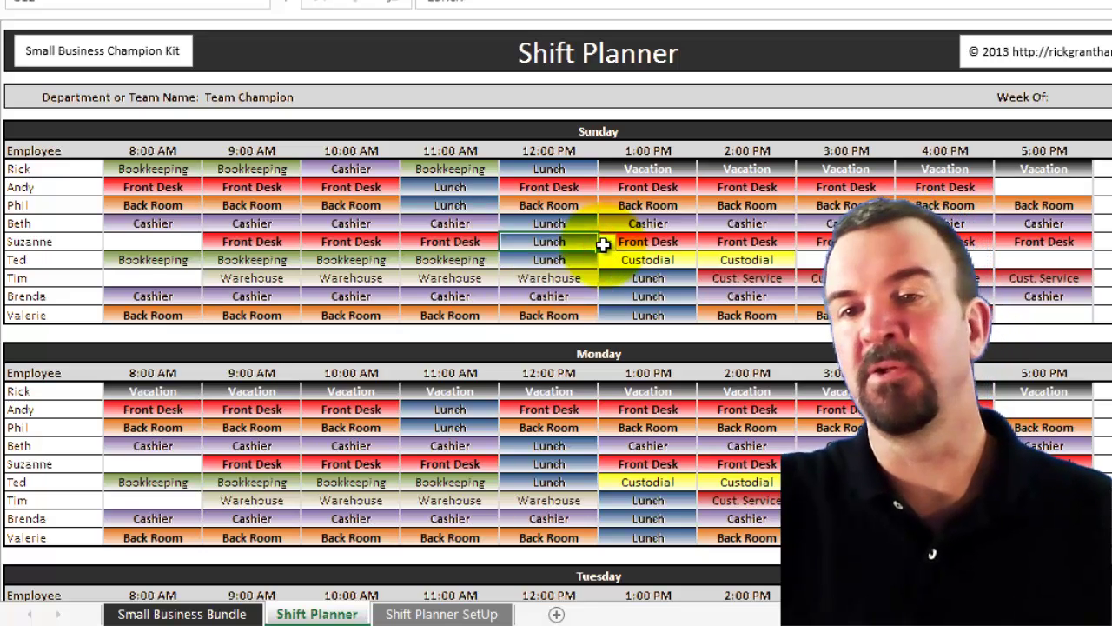
left_click(1044, 224)
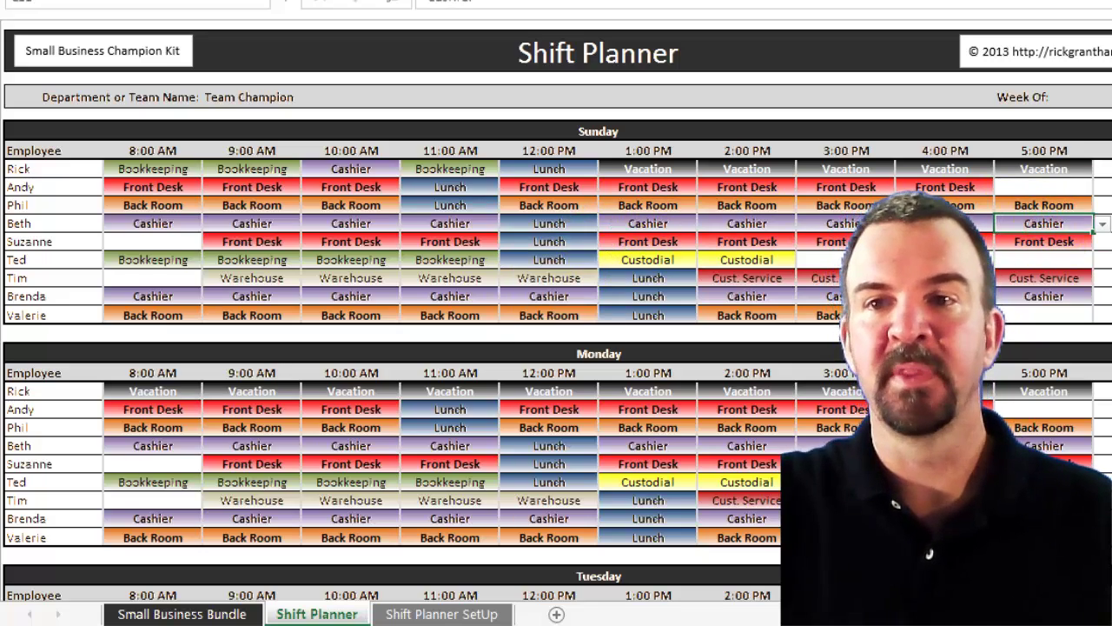
scroll(556, 312, "down", 20)
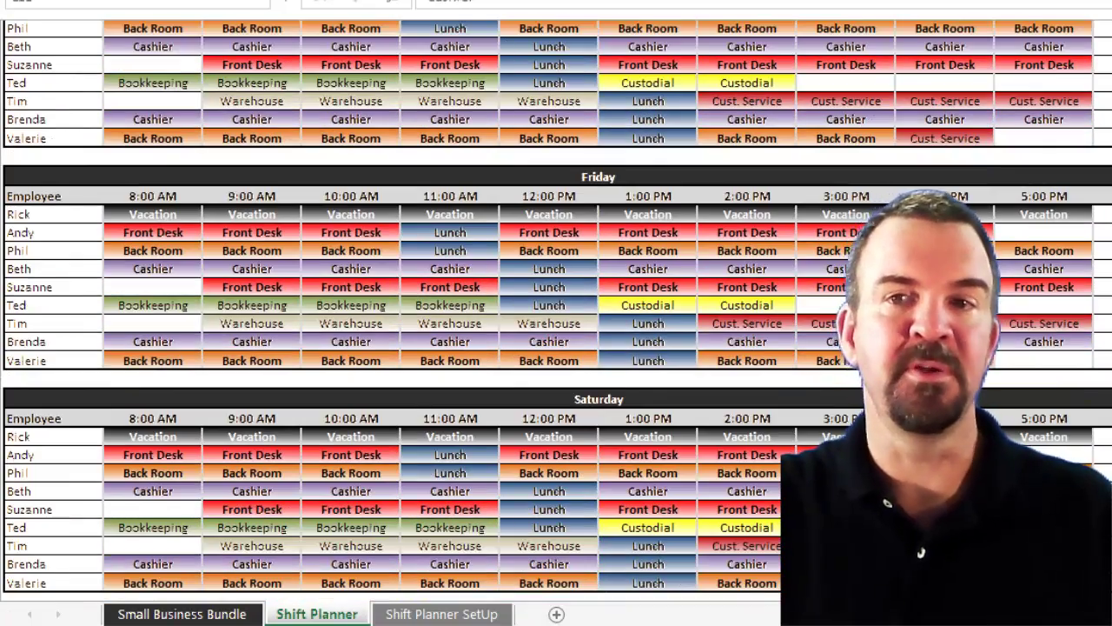
scroll(556, 313, "up", 20)
left_click(1111, 168)
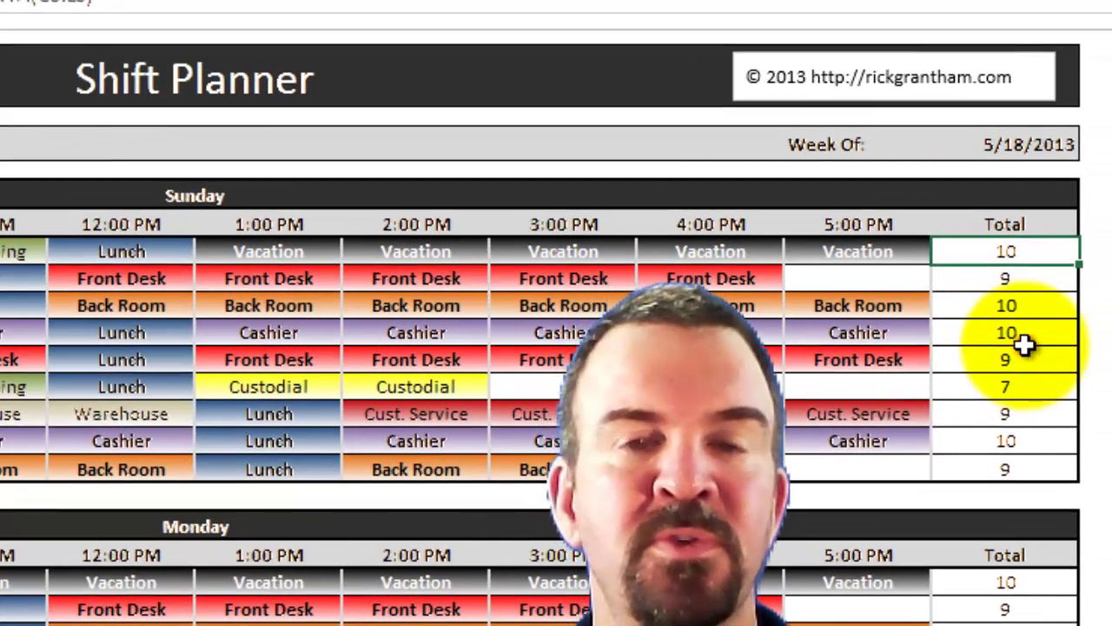
left_click(1026, 341)
left_click(861, 276)
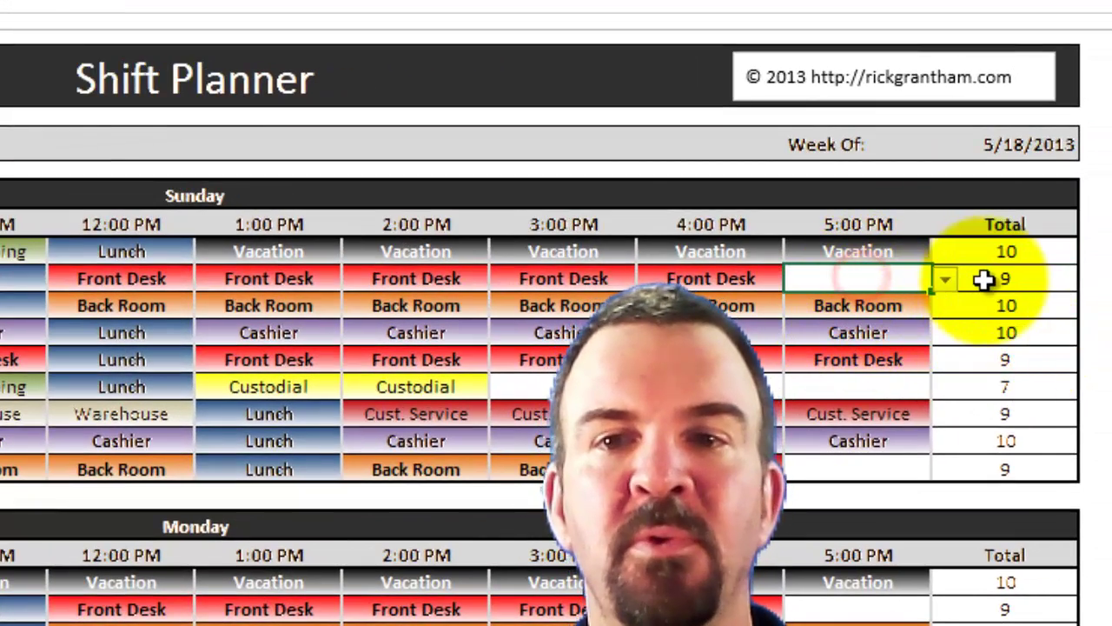
left_click(1008, 280)
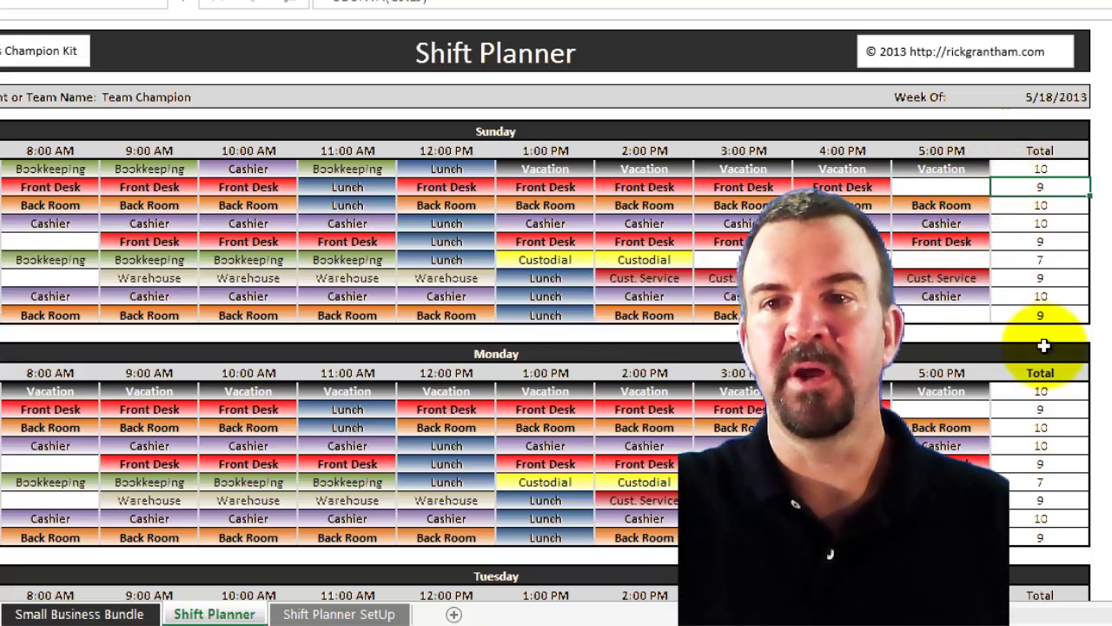
left_click(1038, 97)
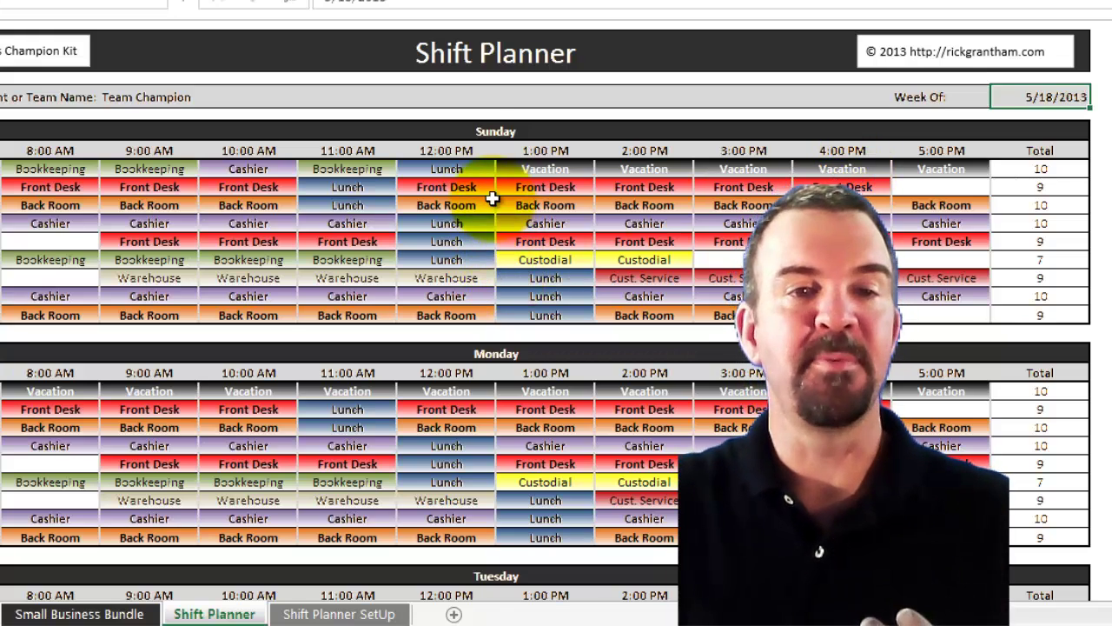
left_click(354, 172)
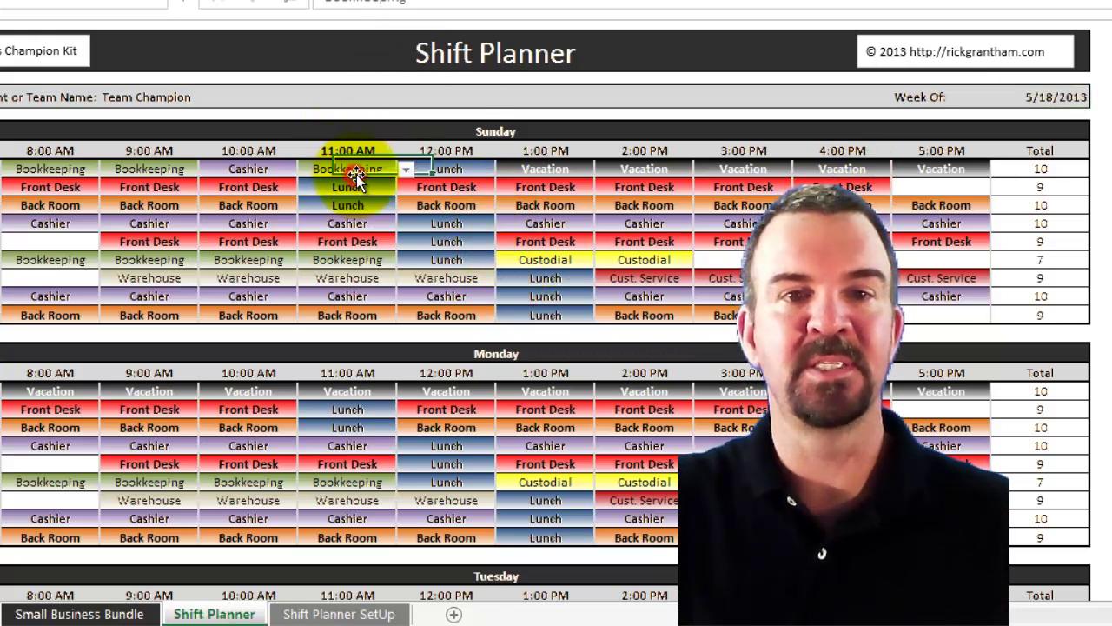
left_click(406, 176)
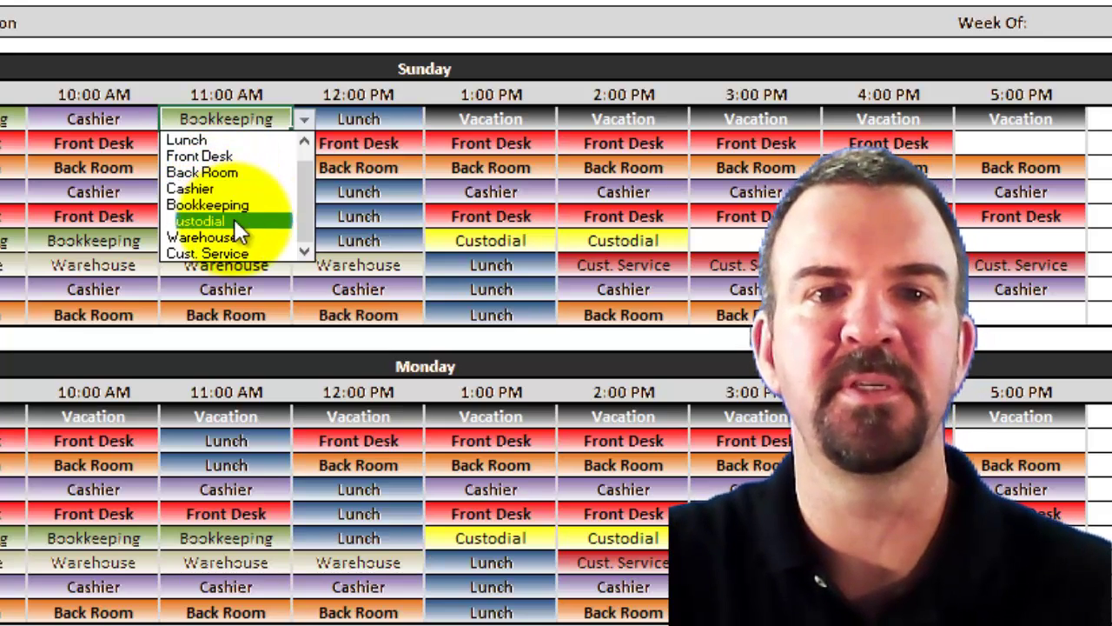
left_click_drag(306, 172, 304, 156)
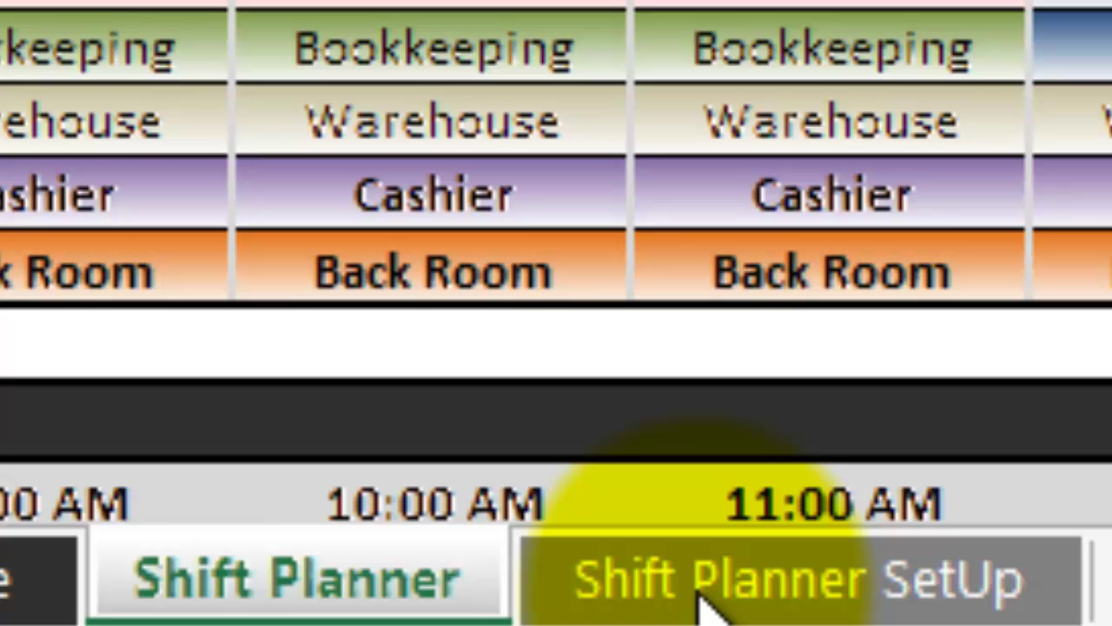
On the Shift Planner SetUp sheet, replace Rick in the Employee List with Giraffe
left_click(703, 591)
left_click(703, 591)
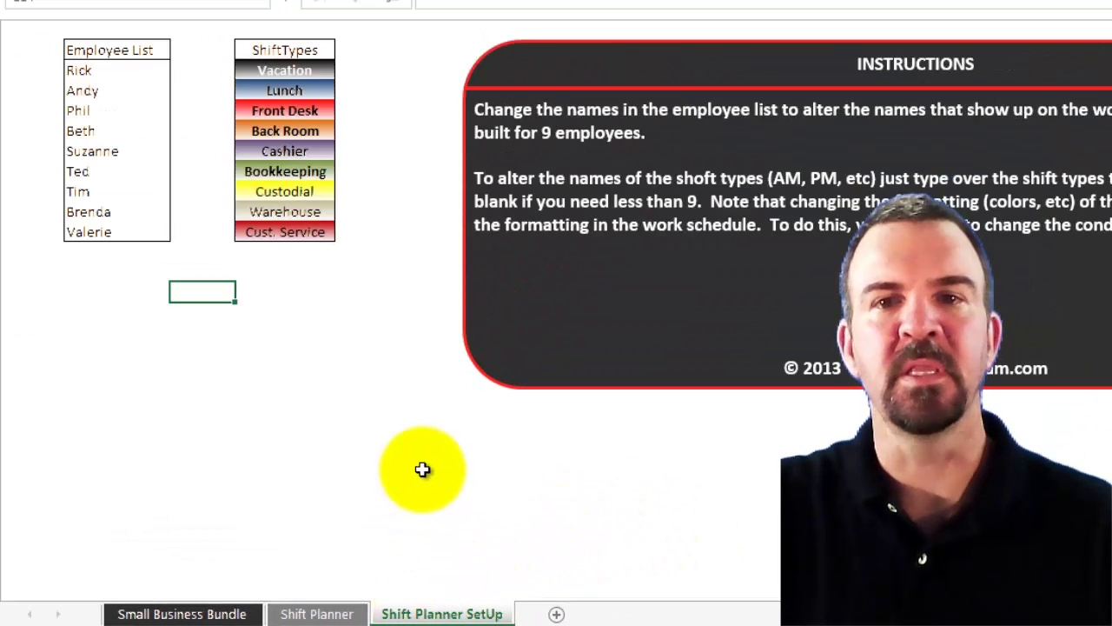
left_click(419, 471)
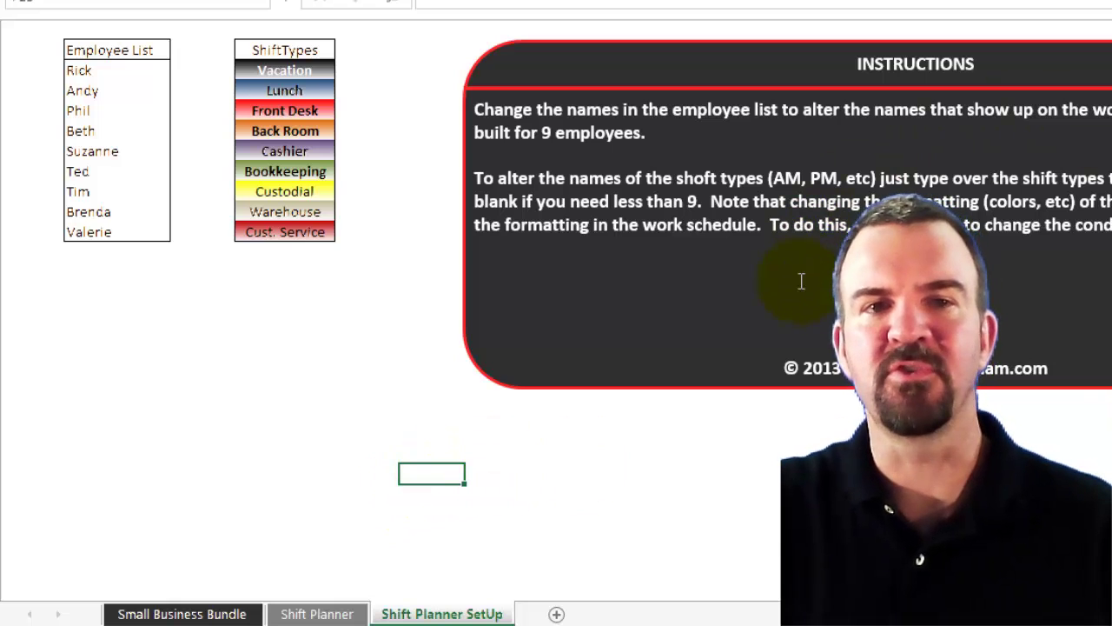
left_click(214, 285)
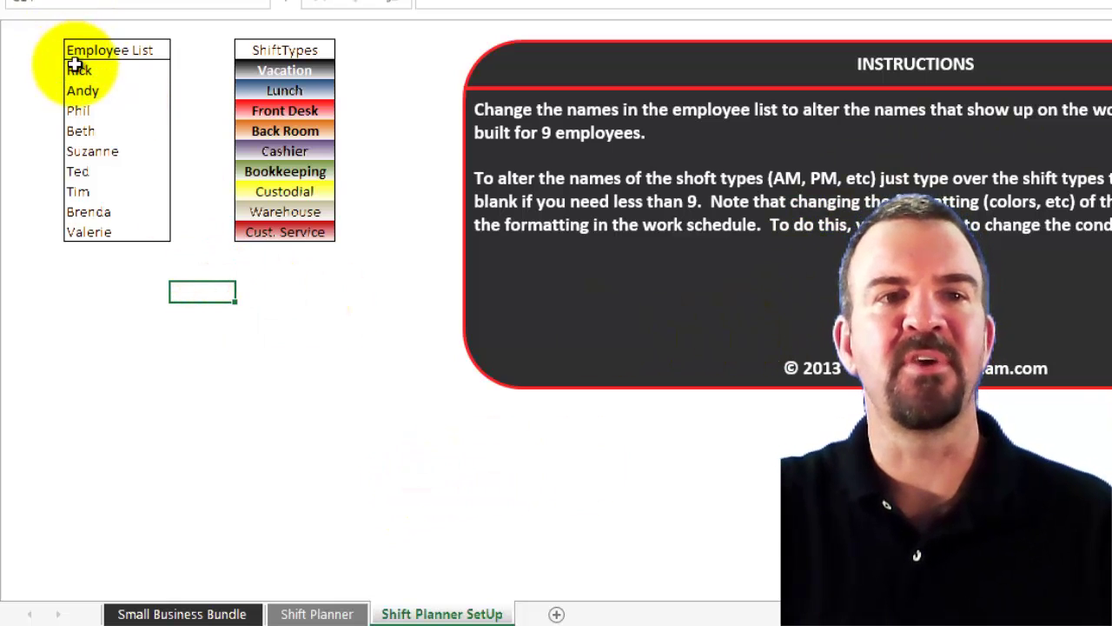
left_click_drag(77, 69, 76, 211)
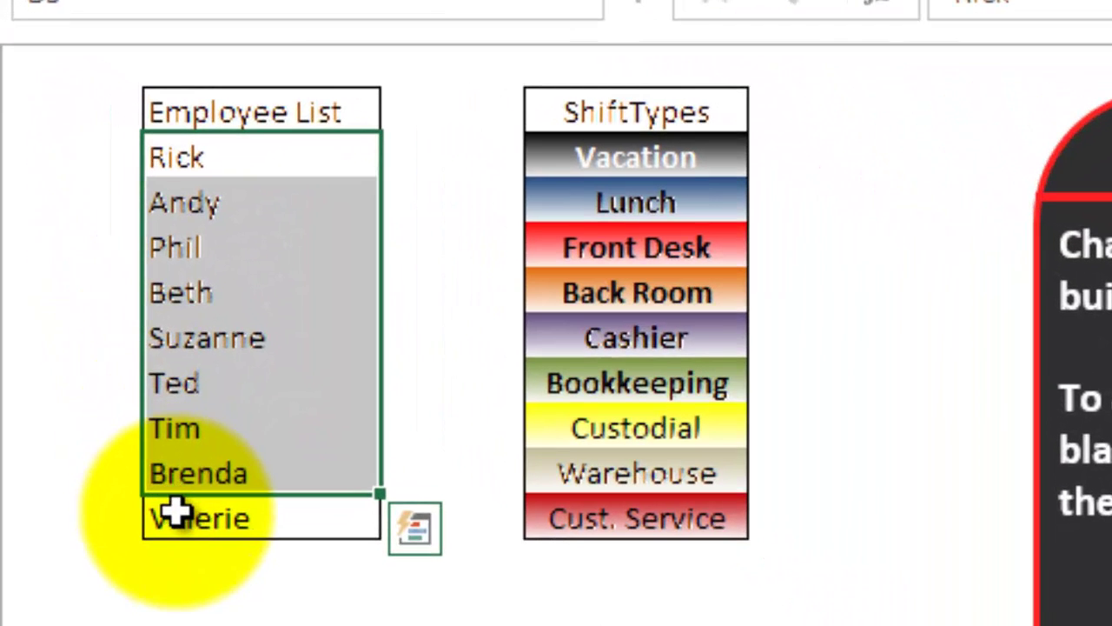
left_click(186, 565)
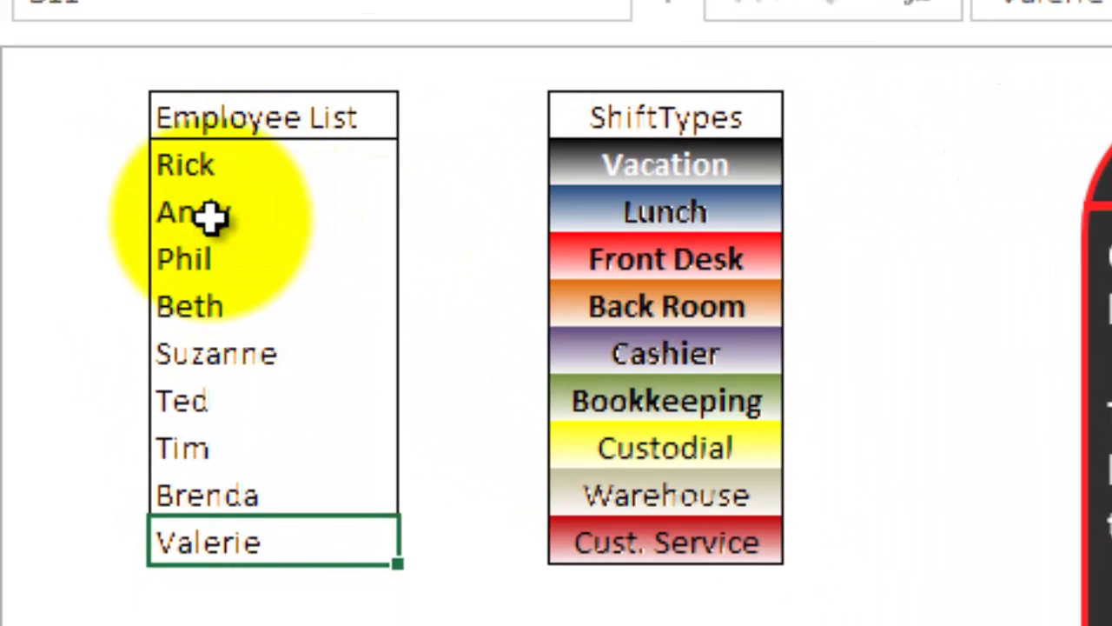
left_click(198, 211)
left_click(169, 158)
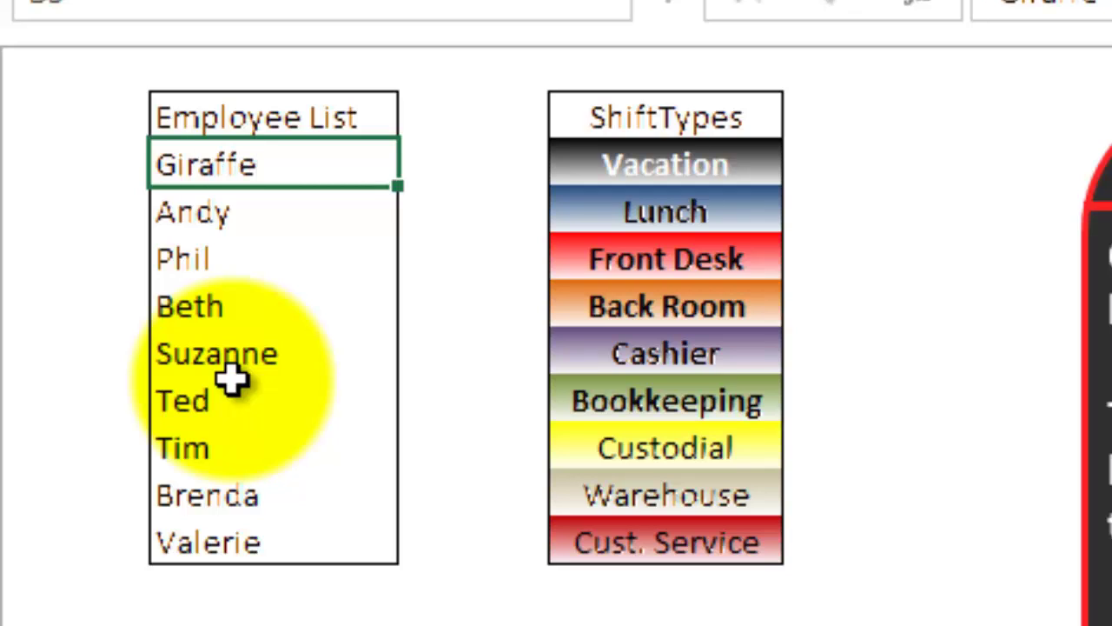
key("Return")
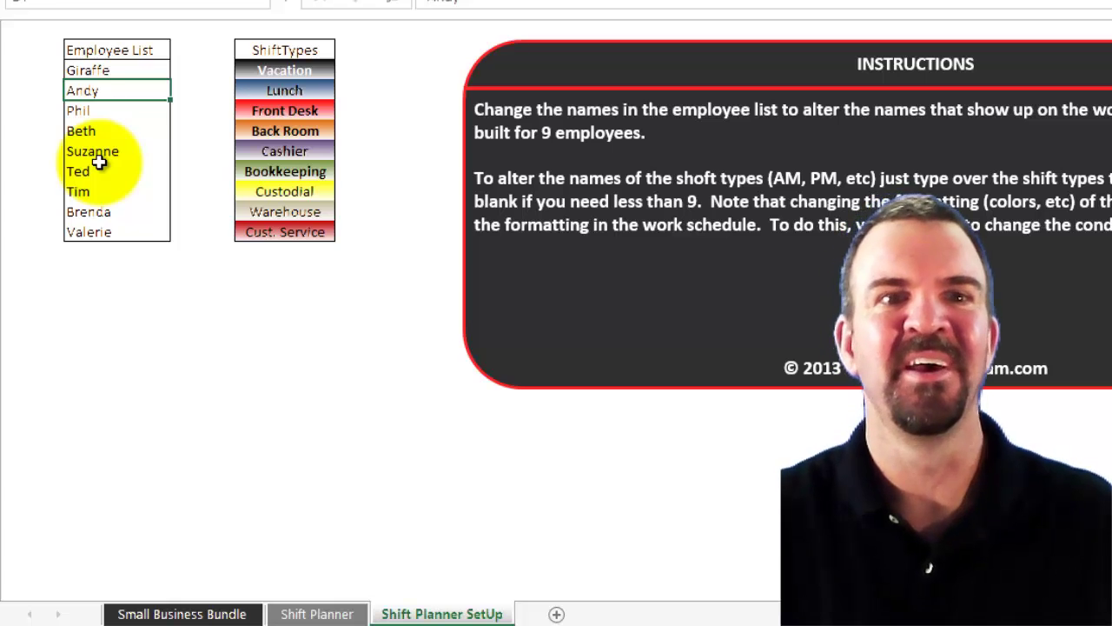
Rename the red Front Desk shift type to Floor Mopping, leaving Vacation unchanged
left_click(261, 73)
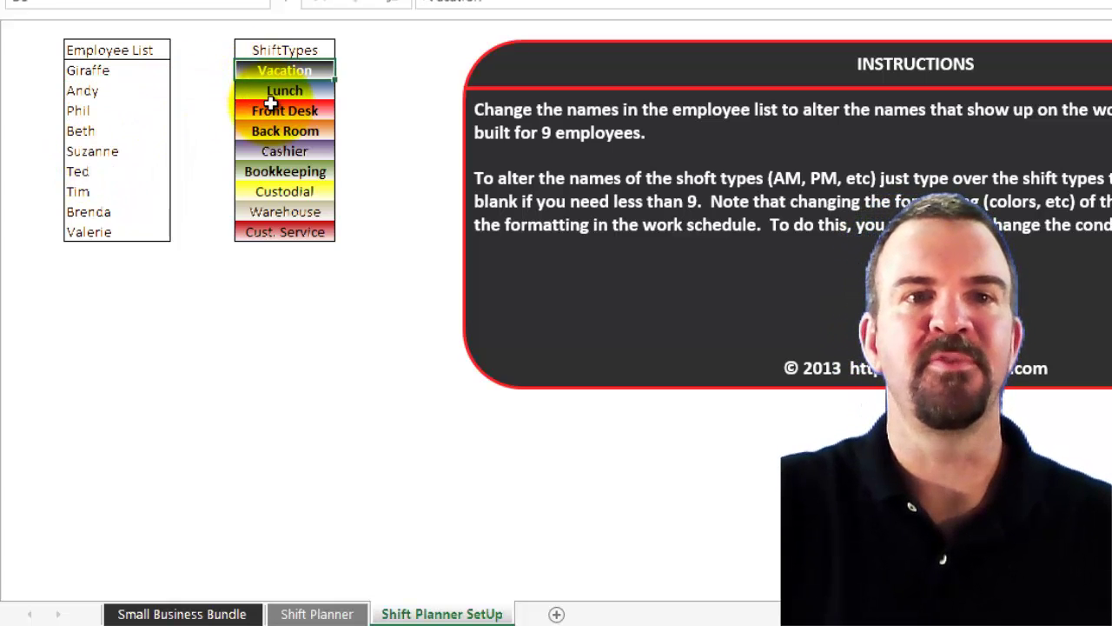
left_click(276, 192)
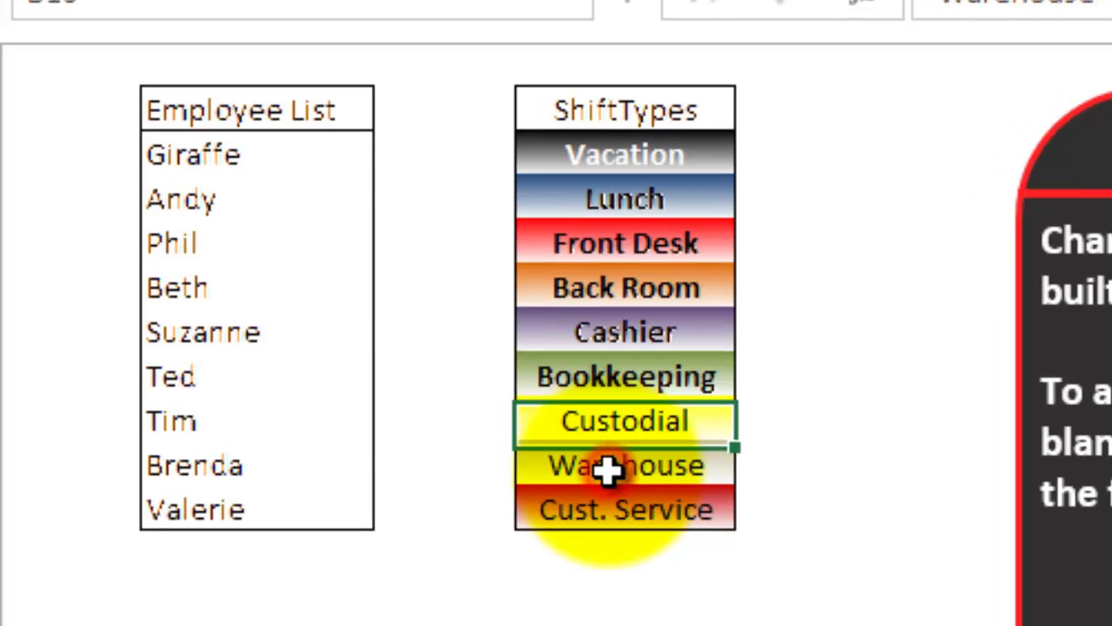
left_click(563, 432)
left_click(588, 180)
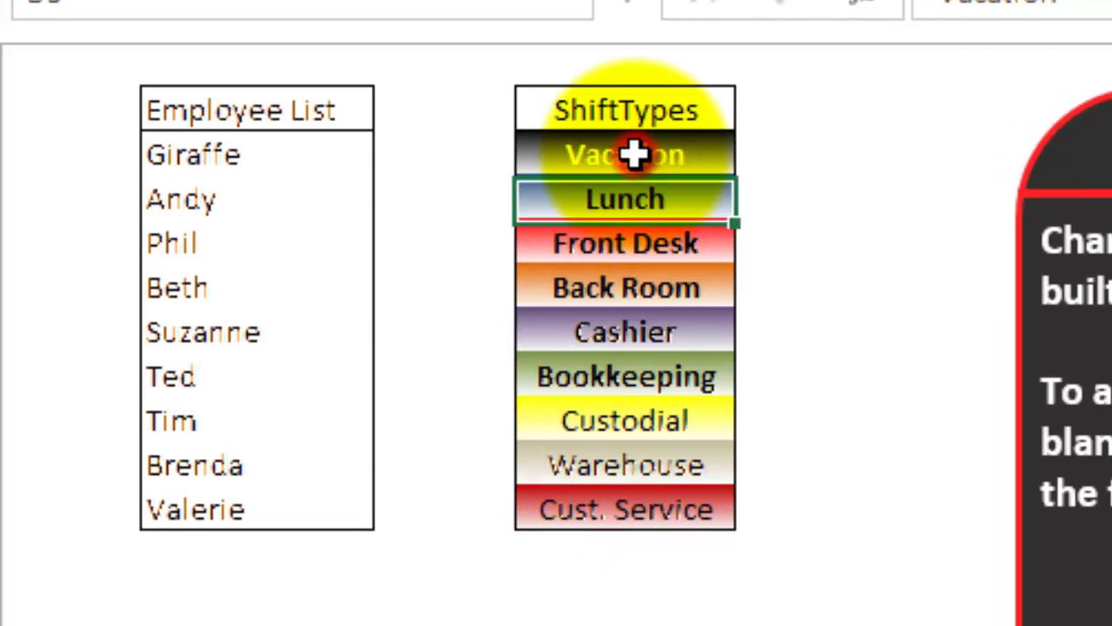
left_click(634, 155)
left_click_drag(1060, 4, 908, 6)
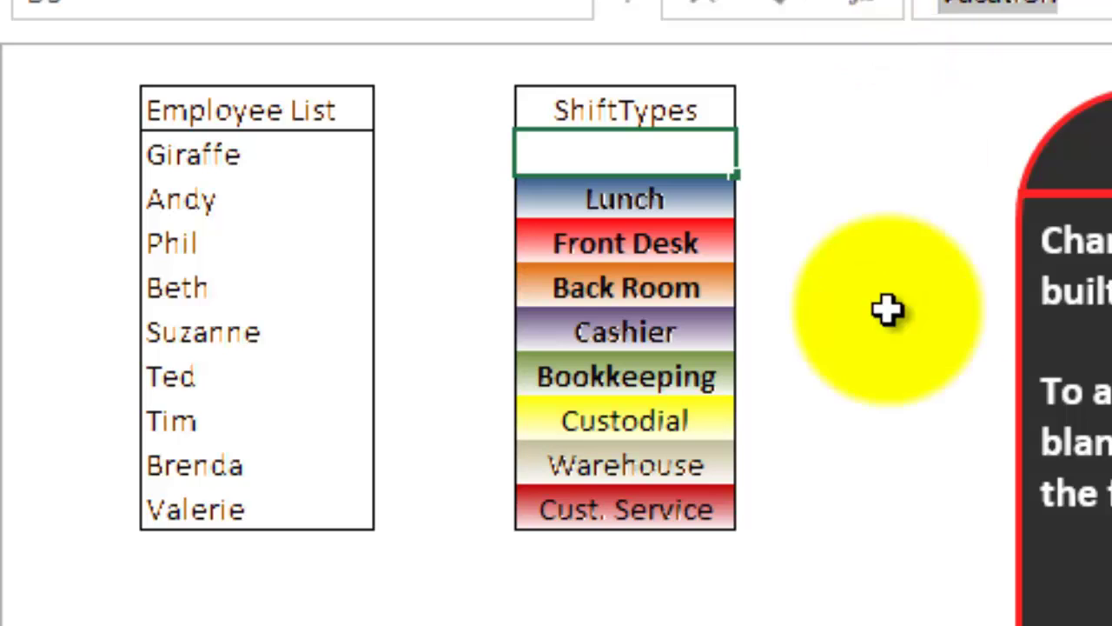
left_click(657, 248)
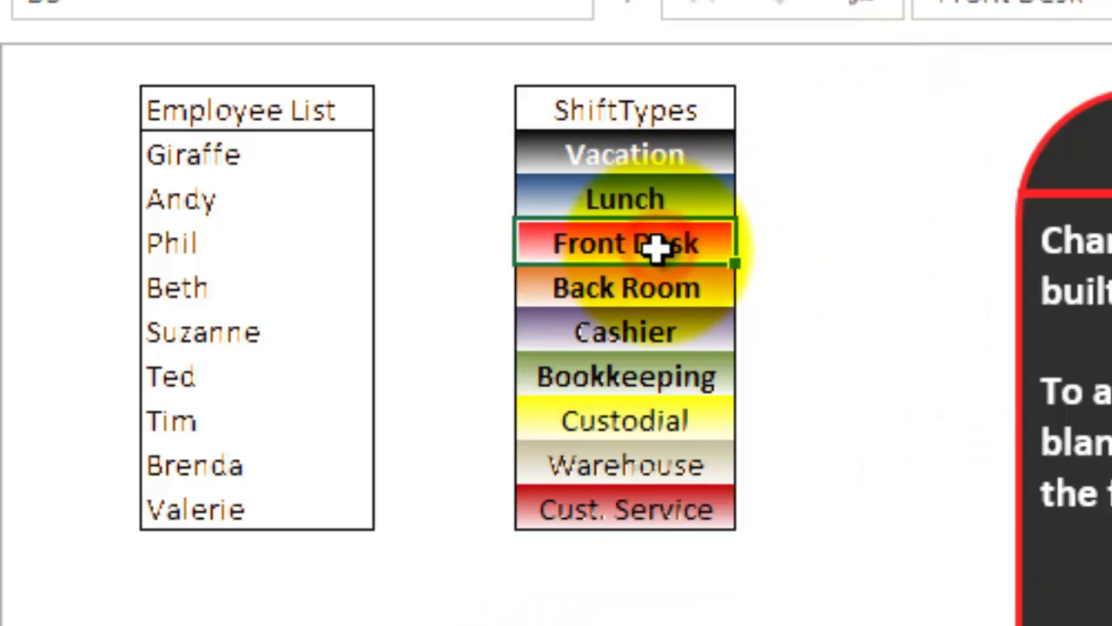
left_click_drag(1076, 10, 891, 13)
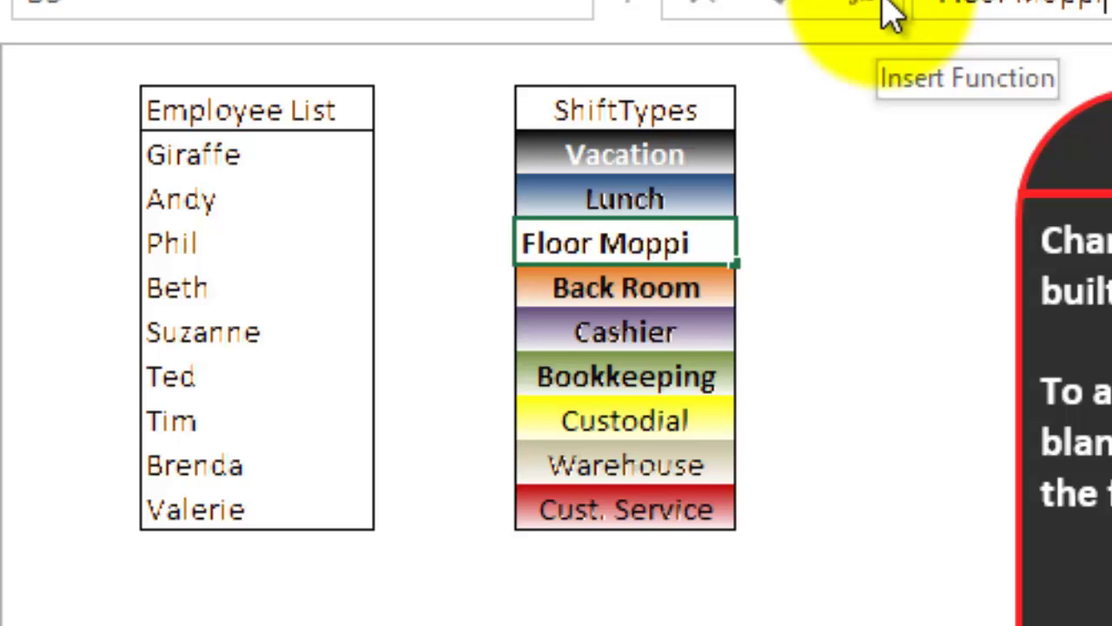
key("Return")
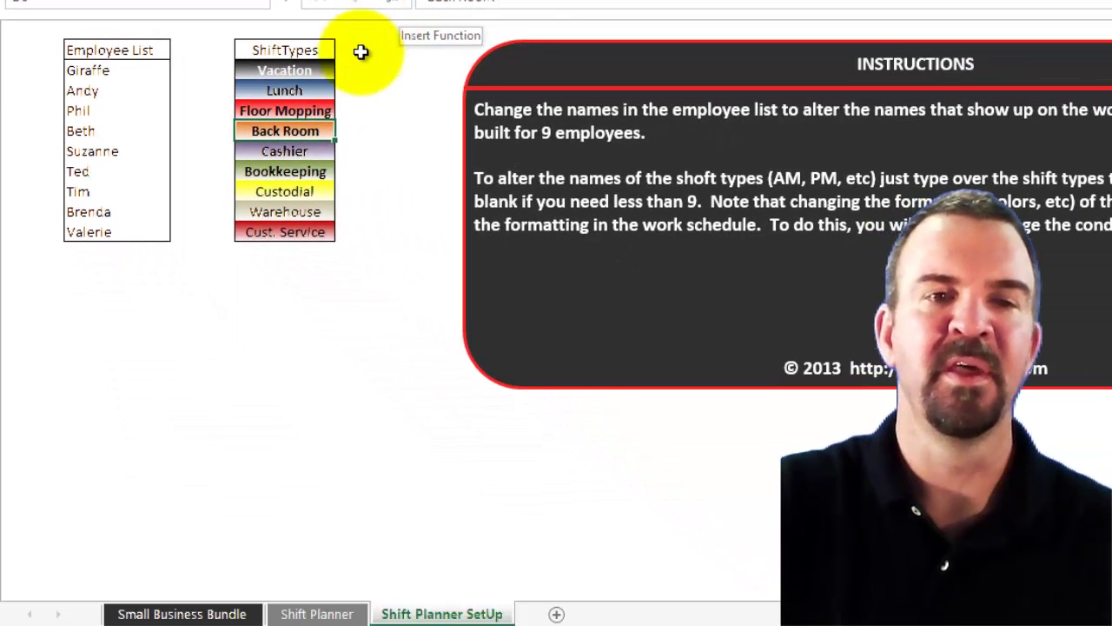
left_click(256, 313)
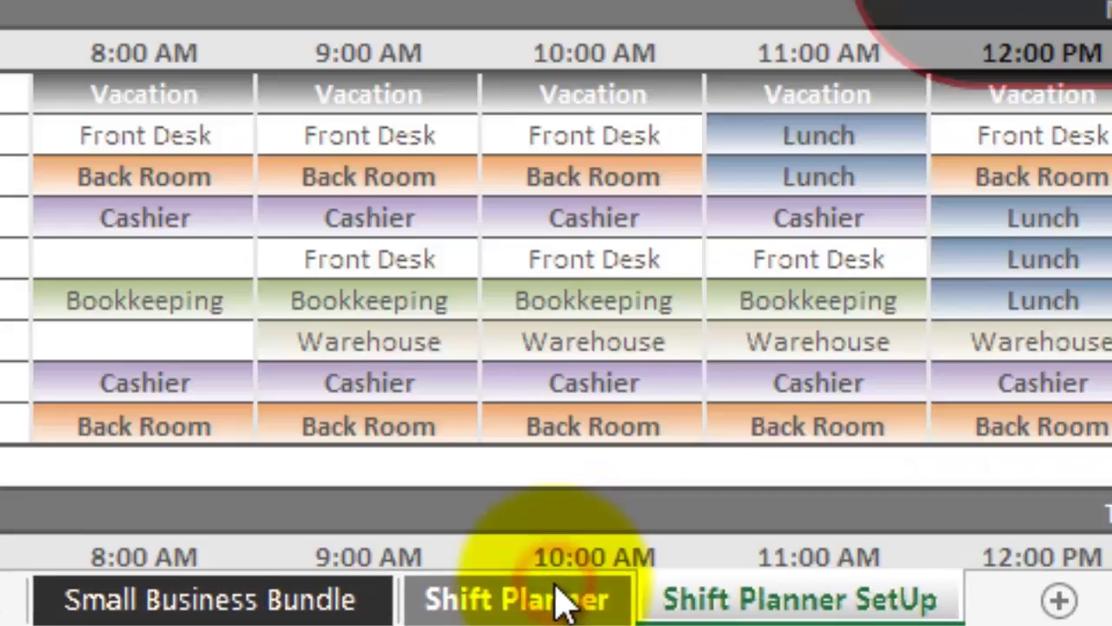
Return to the Shift Planner and check that the employee now appears as Giraffe
left_click(647, 600)
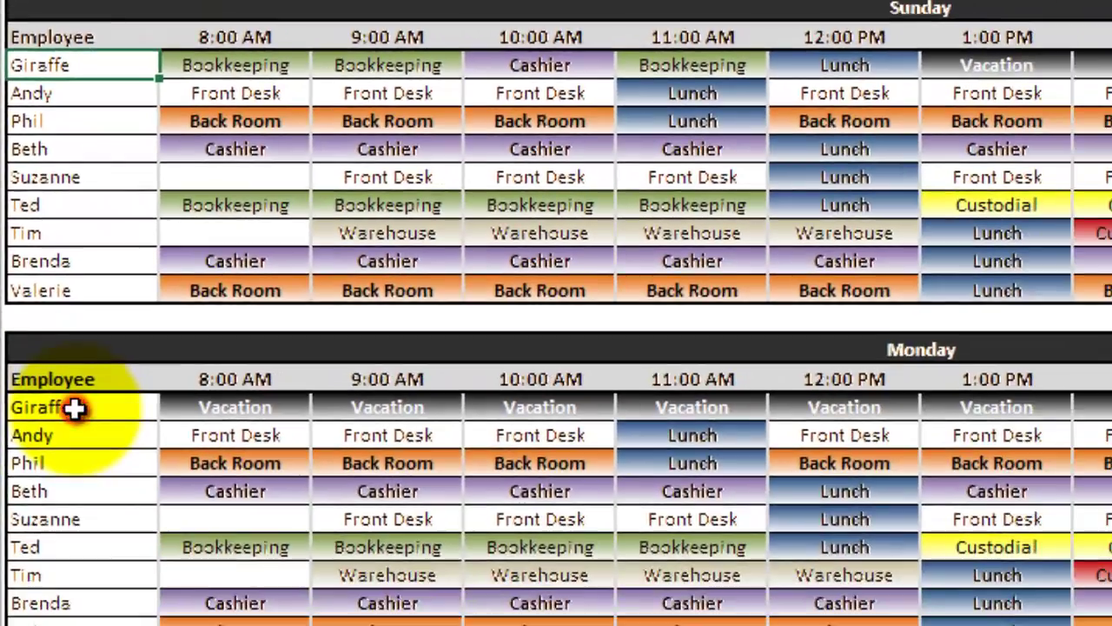
left_click(78, 408)
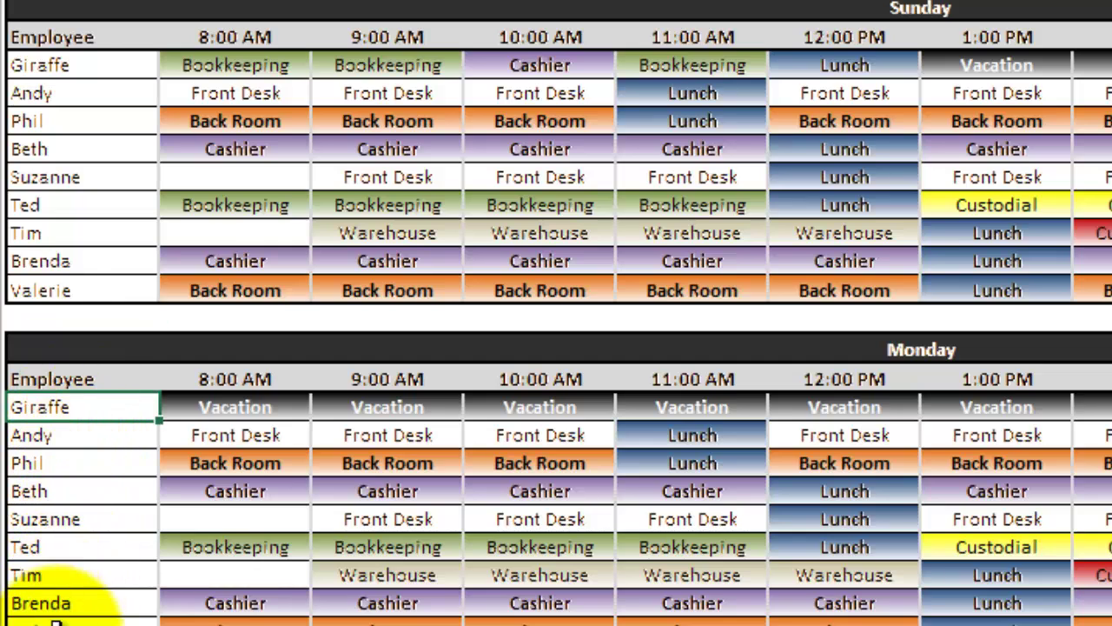
scroll(556, 313, "down", 8)
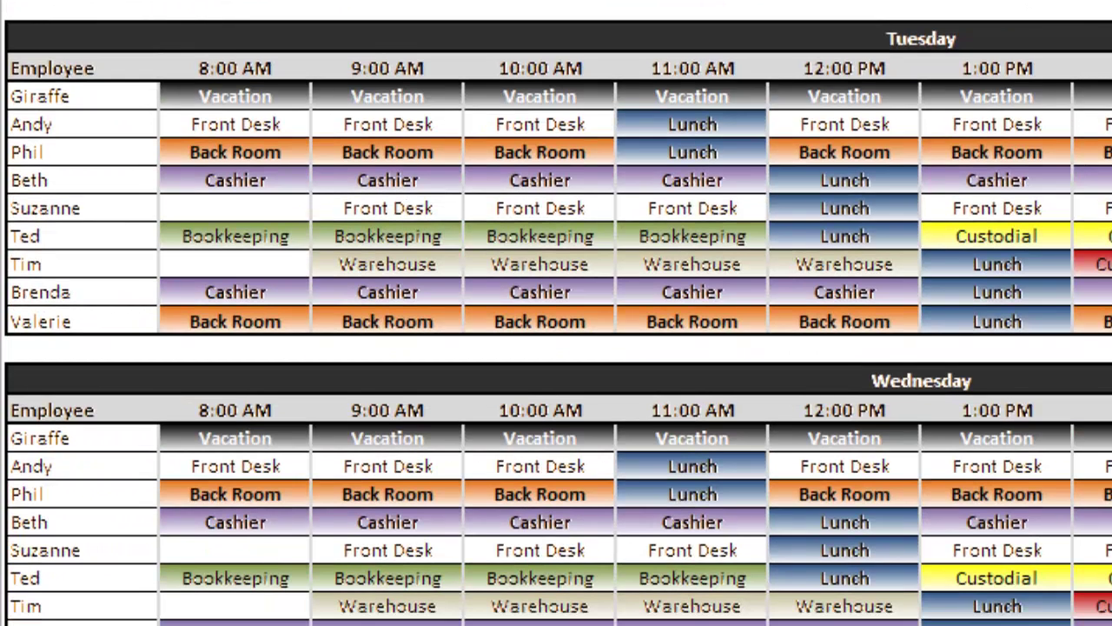
scroll(557, 313, "up", 8)
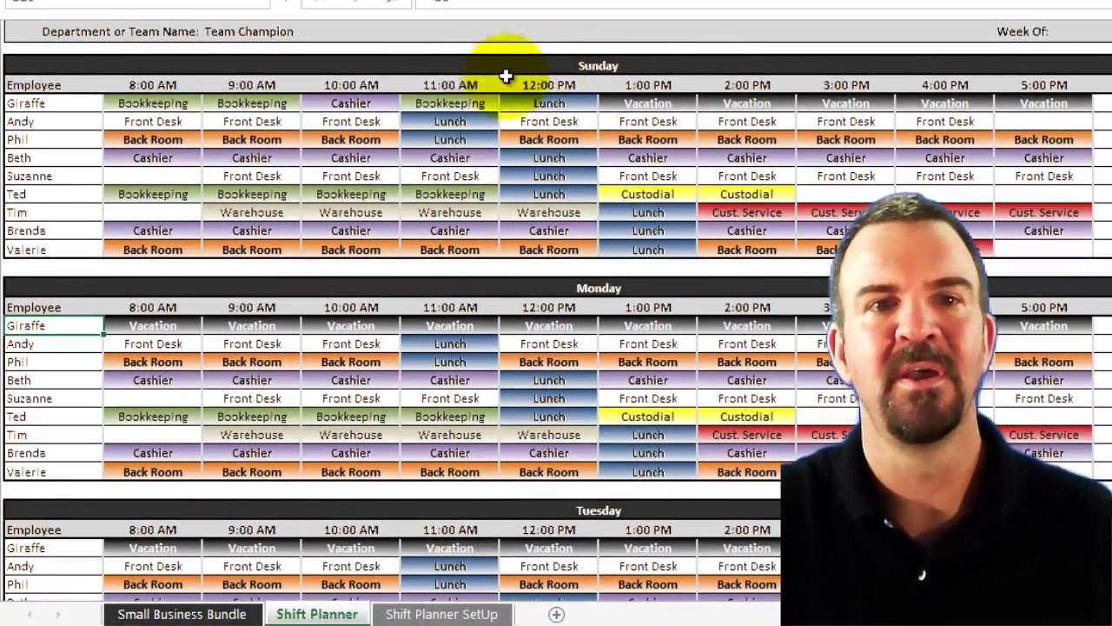
Change Giraffe's Sunday 10:00 AM slot from Cashier to Floor Mopping
left_click(404, 66)
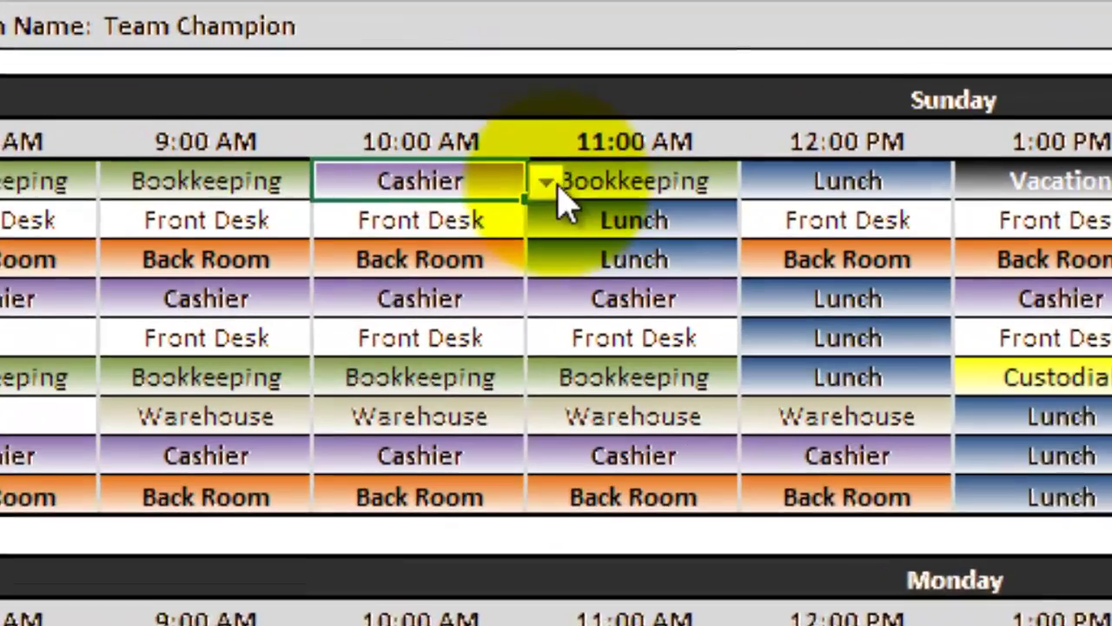
left_click(546, 183)
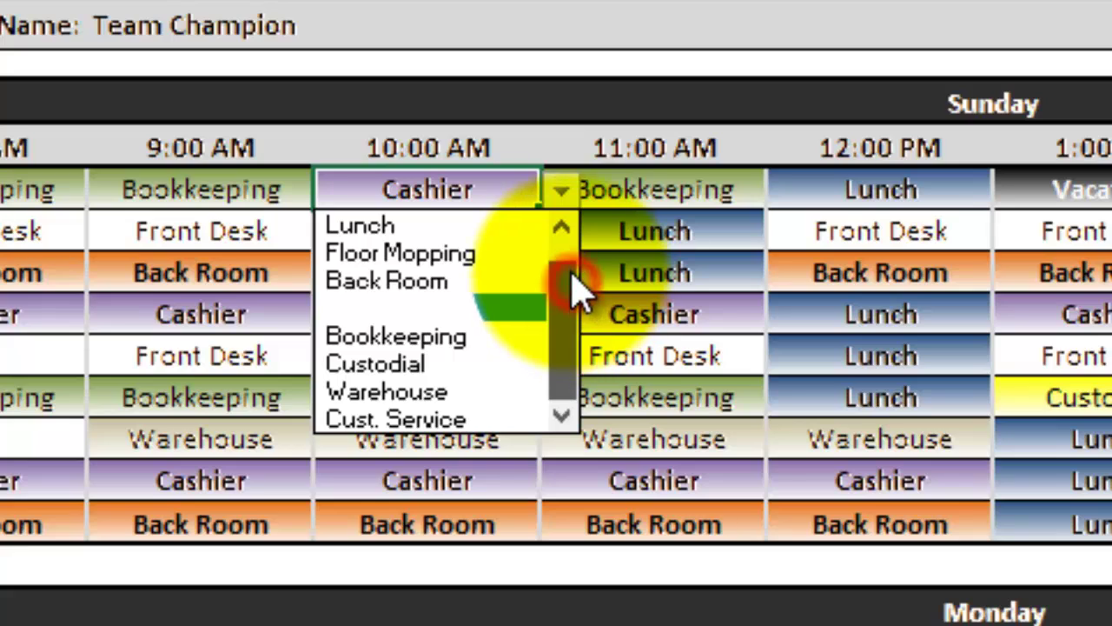
left_click_drag(574, 291, 566, 249)
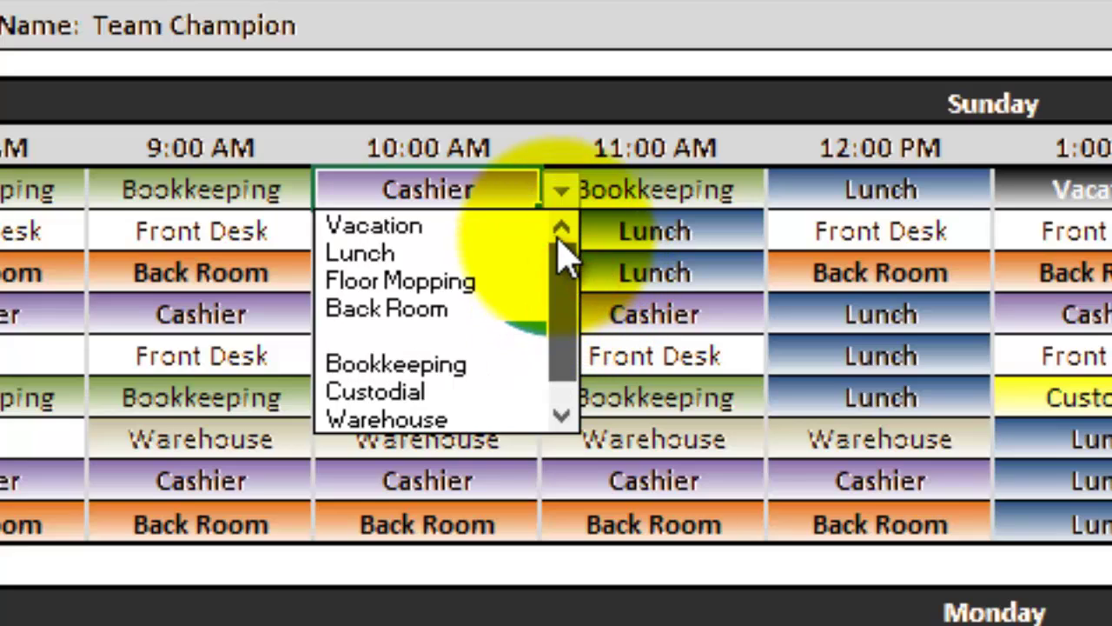
left_click(435, 281)
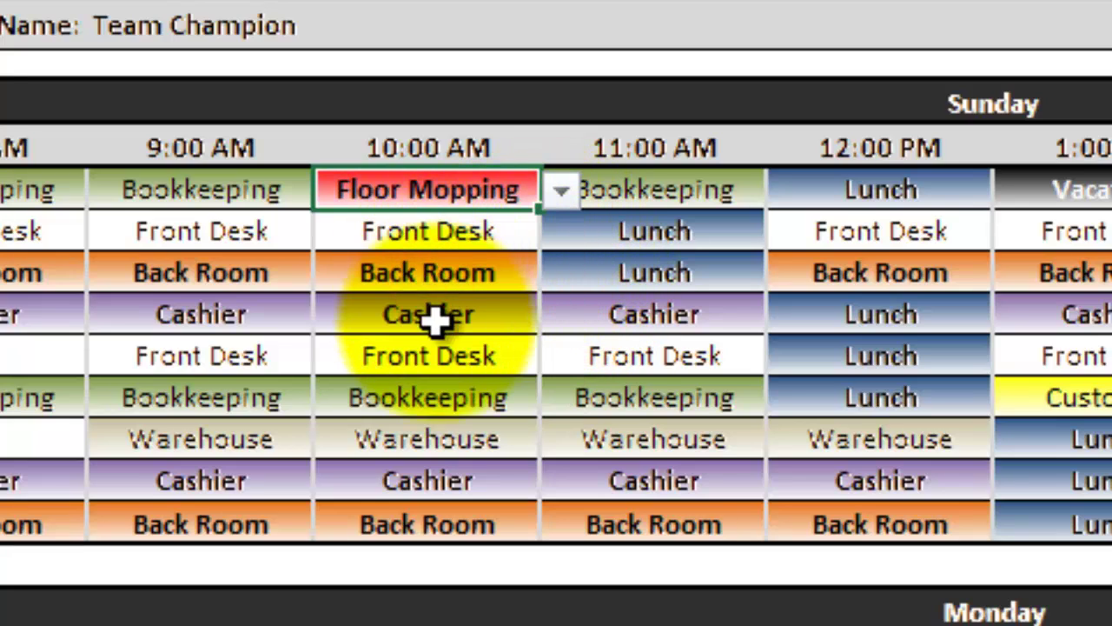
left_click(440, 396)
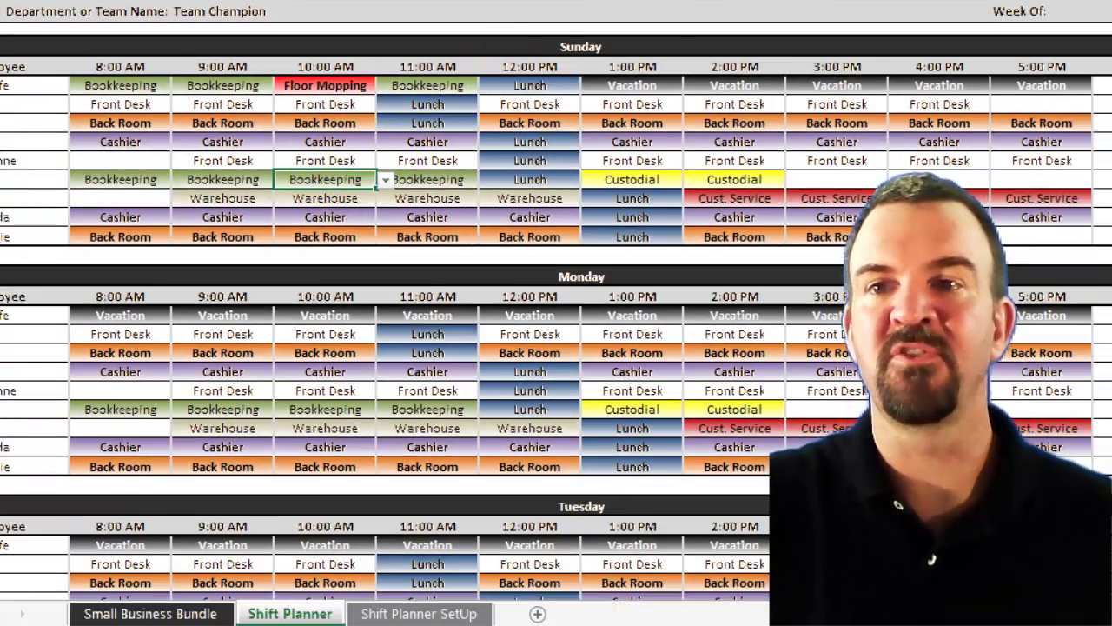
scroll(557, 313, "up", 1)
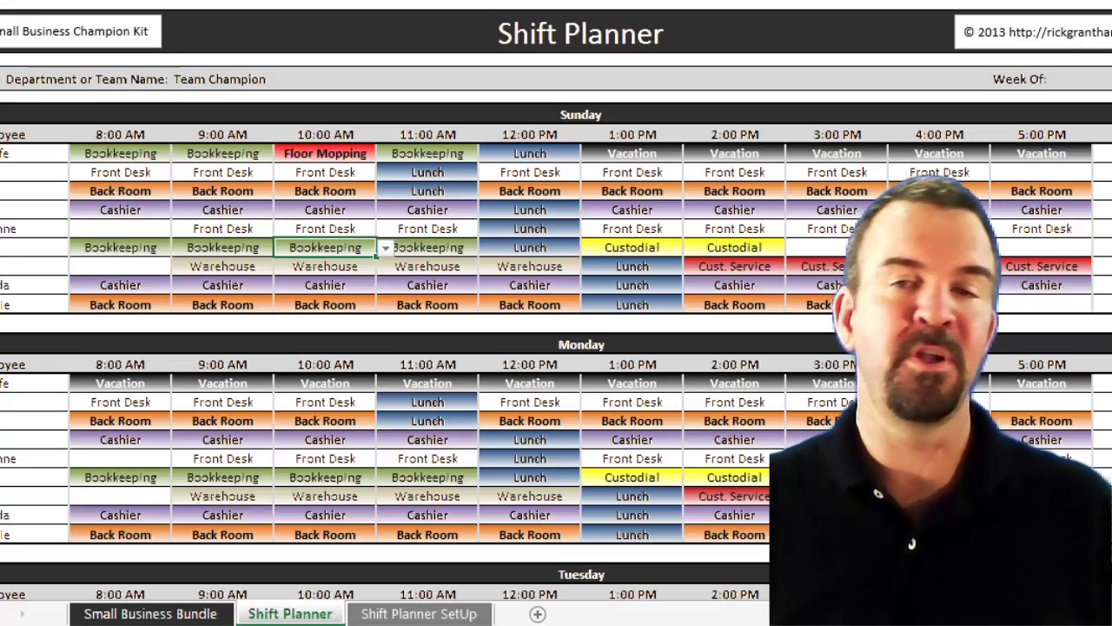